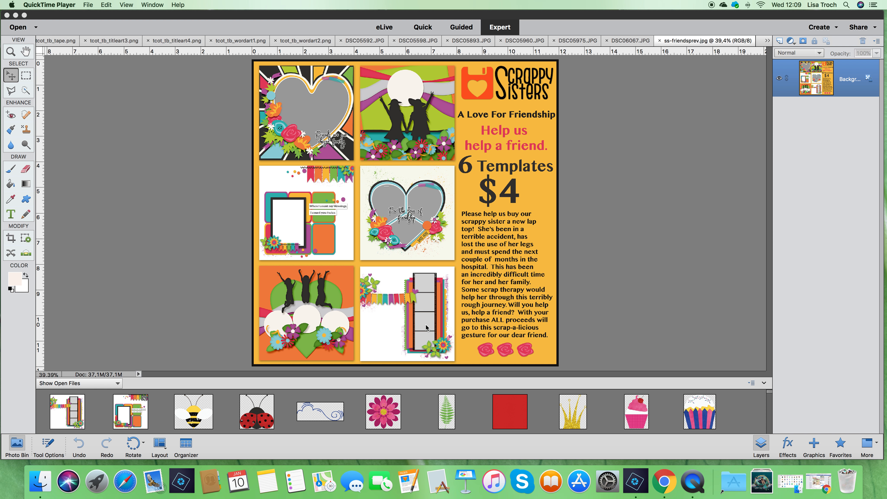
- Switch to the tcot-friendship2.tif template and review its stack of layers down to the background
click(138, 421)
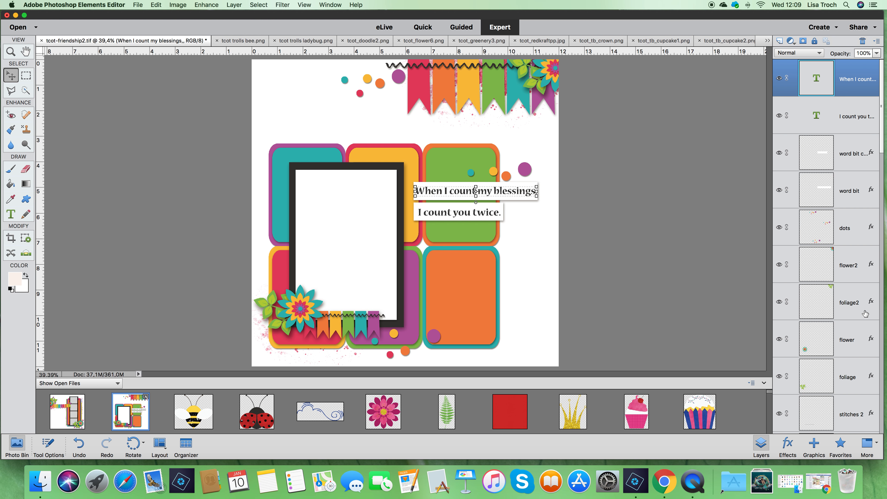
scroll(860, 312, down, 10)
scroll(860, 312, down, 10)
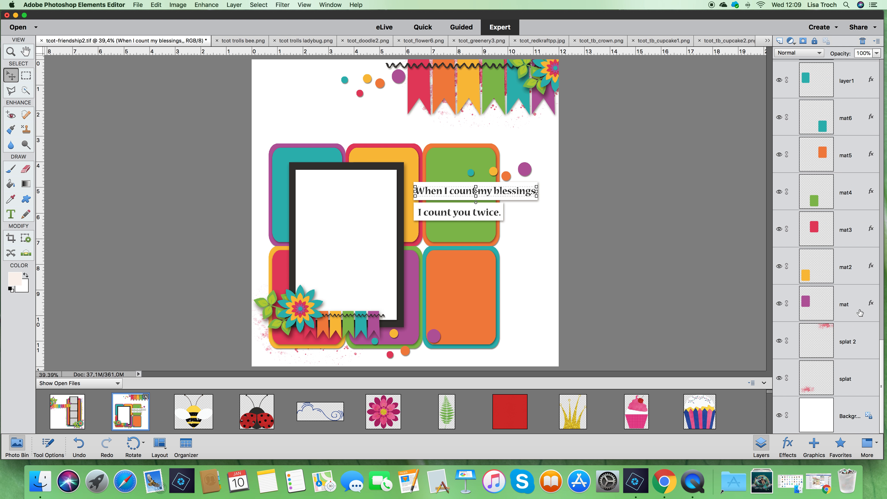
scroll(860, 312, up, 10)
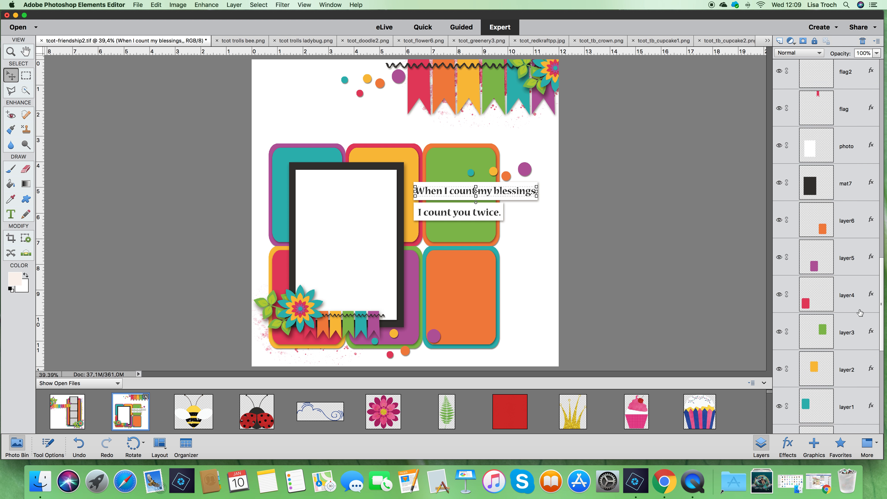
scroll(860, 311, up, 5)
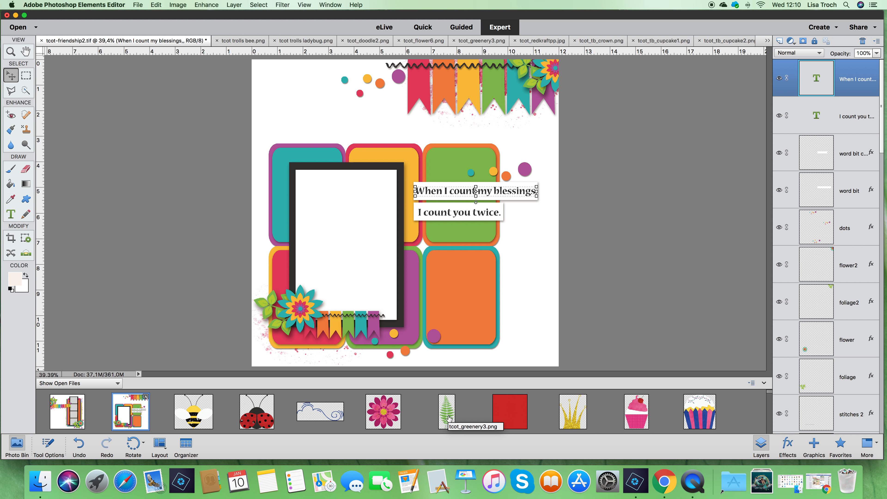
- Browse the open kit files for embellishments and patterned papers that suit the template
scroll(448, 418, down, 3)
scroll(449, 418, down, 10)
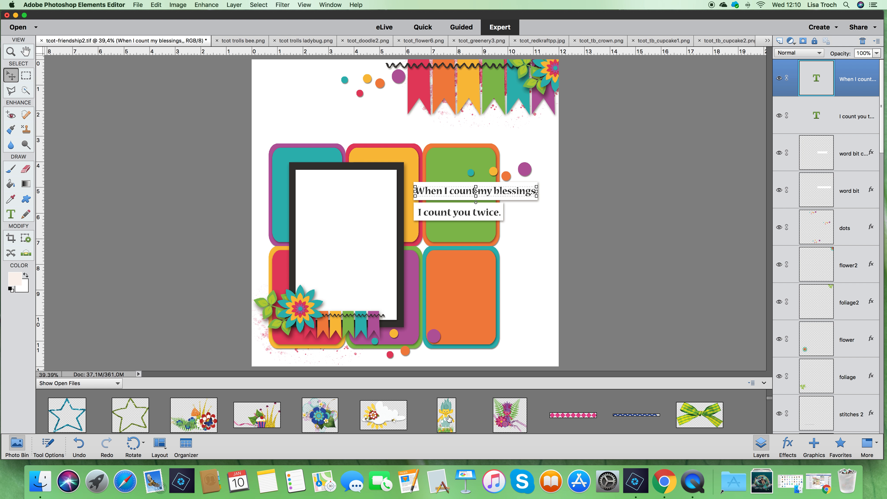
scroll(449, 419, down, 2)
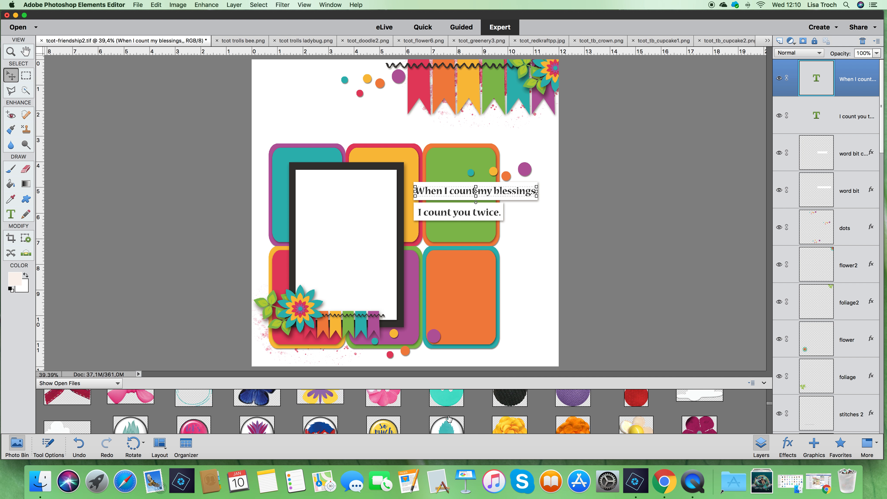
scroll(448, 418, down, 2)
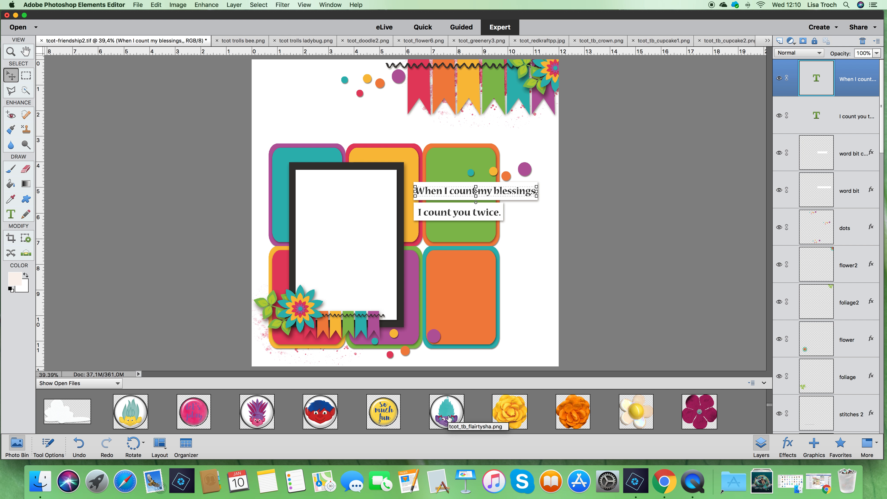
scroll(450, 418, down, 2)
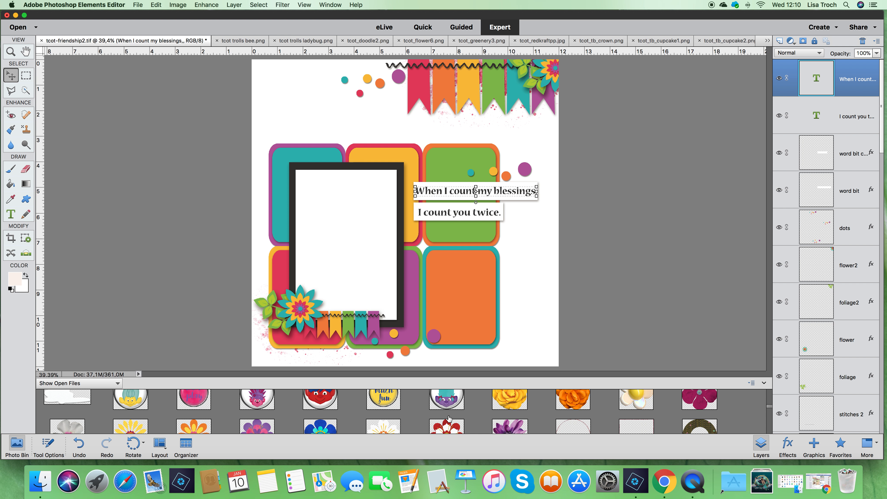
scroll(449, 418, down, 2)
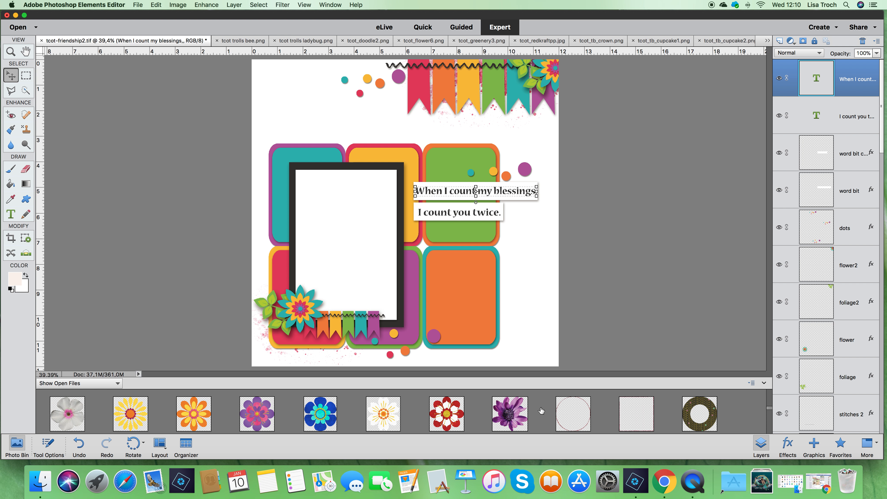
scroll(541, 410, down, 3)
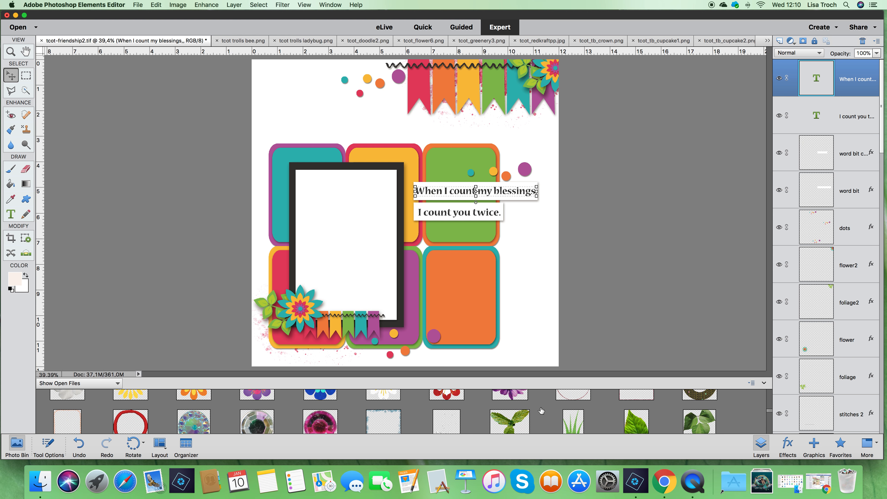
scroll(541, 410, down, 3)
scroll(541, 410, down, 1)
scroll(541, 410, up, 3)
scroll(541, 410, down, 2)
scroll(540, 411, up, 5)
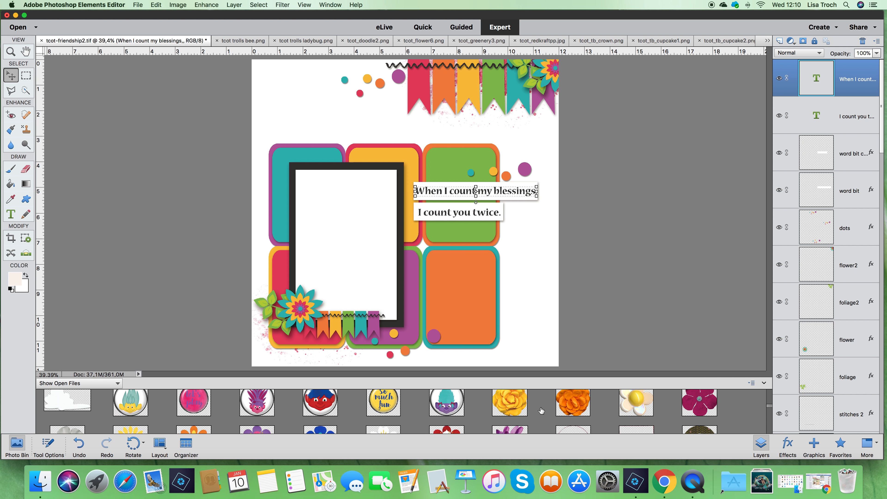
scroll(540, 411, down, 4)
scroll(541, 410, down, 2)
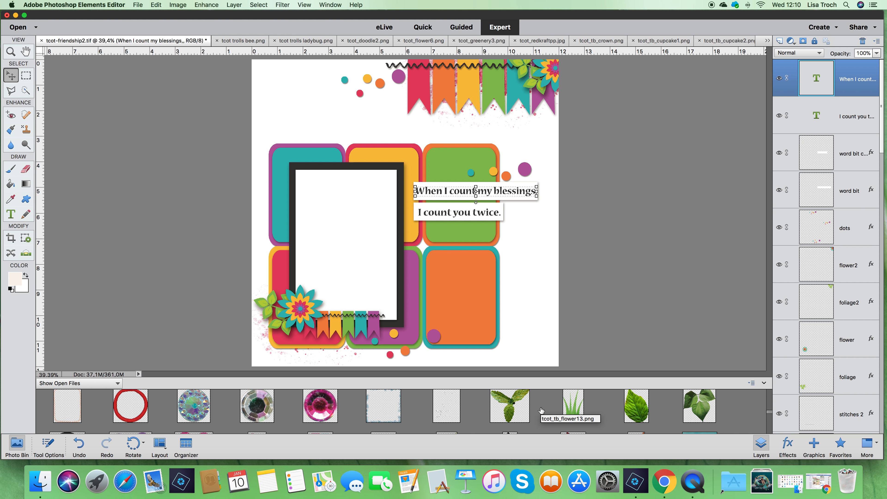
scroll(540, 410, down, 4)
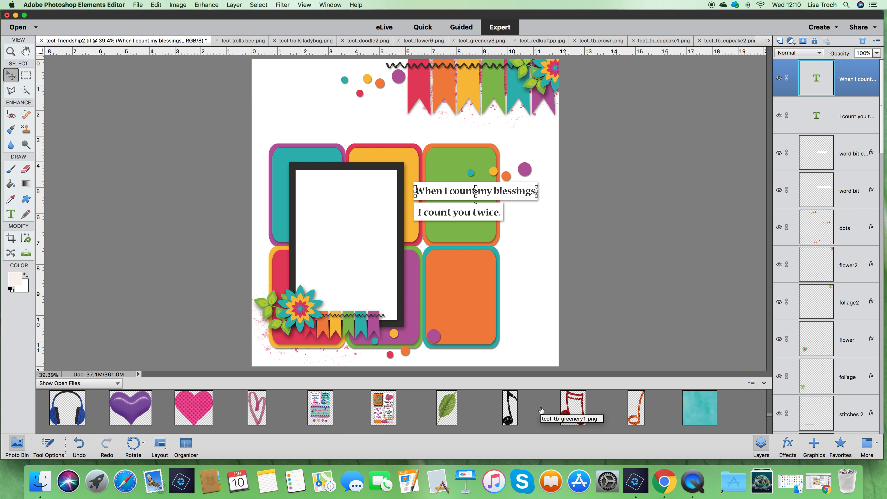
scroll(541, 410, down, 1)
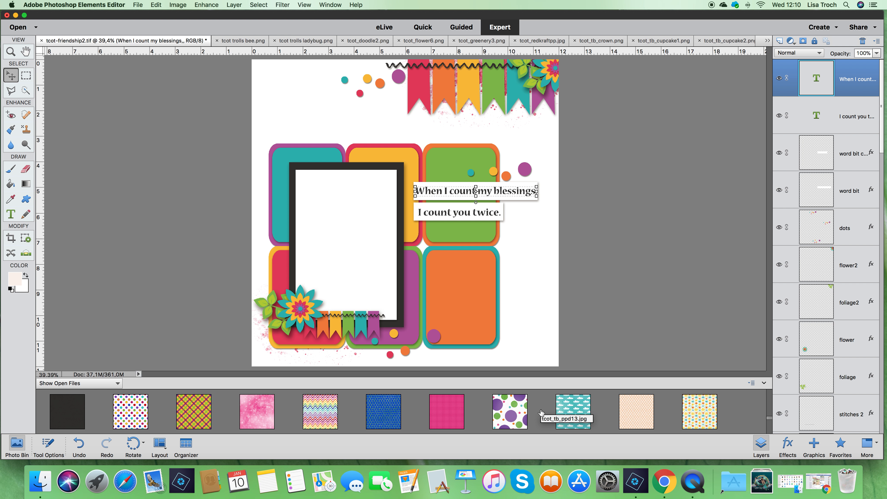
- Replace the template's Background layer with the teal cloud-patterned paper tcot_tb_ppd14.jpg
scroll(849, 315, down, 20)
click(848, 416)
drag(573, 412, 497, 142)
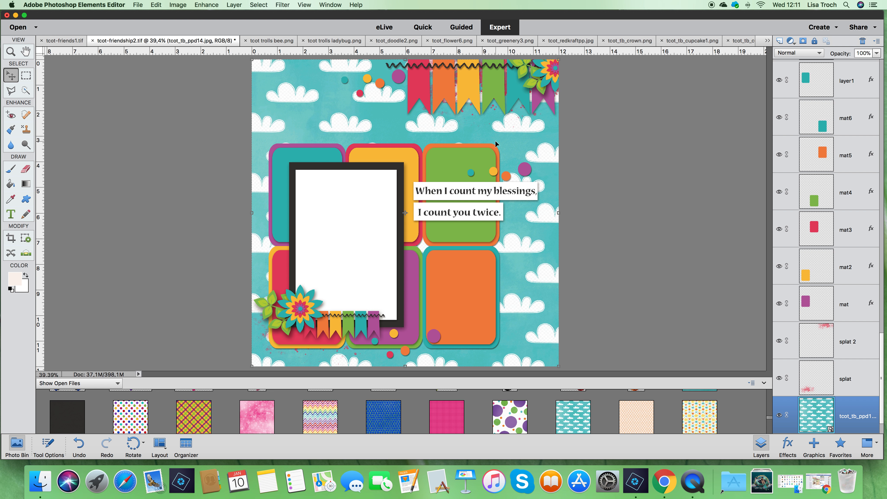
- Select the six upper banner layers, flag through flag6, and clear their layer styles
click(422, 93)
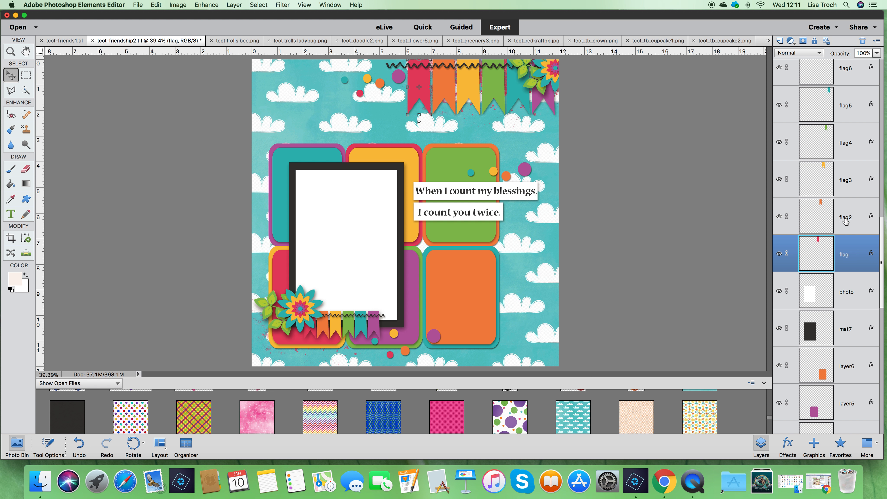
shift+click(846, 220)
shift+click(847, 175)
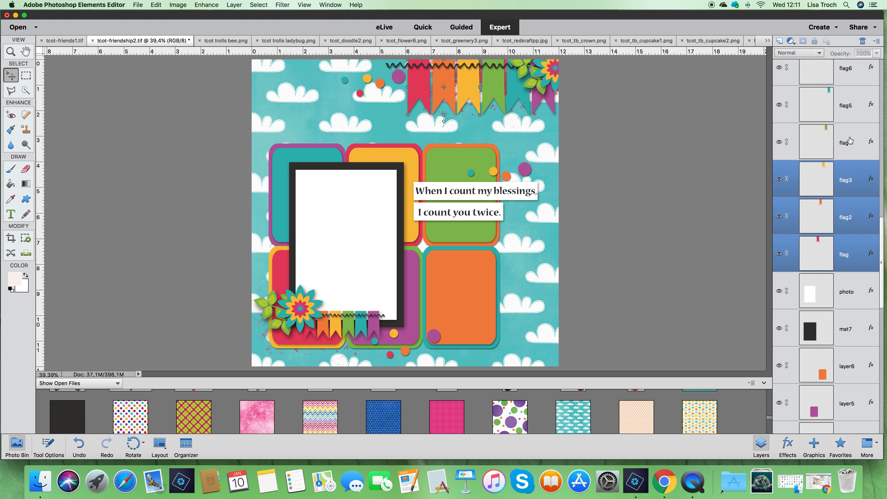
shift+click(848, 140)
shift+click(843, 108)
scroll(842, 127, up, 2)
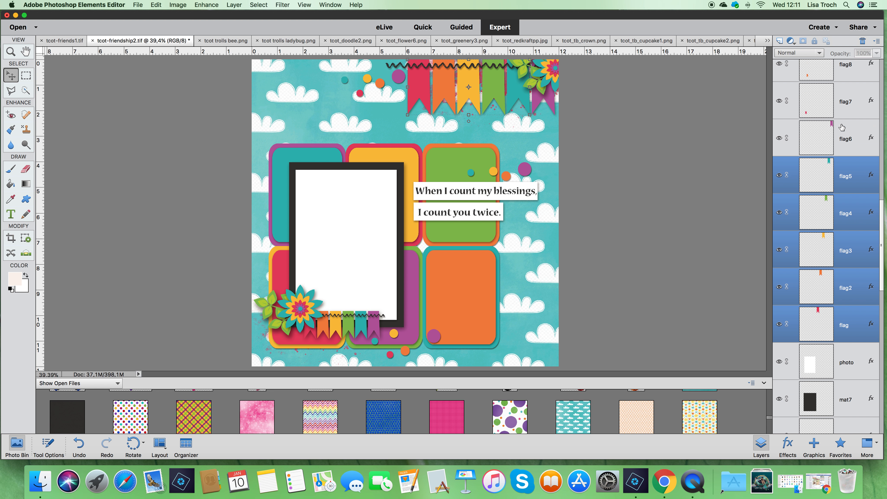
shift+click(843, 140)
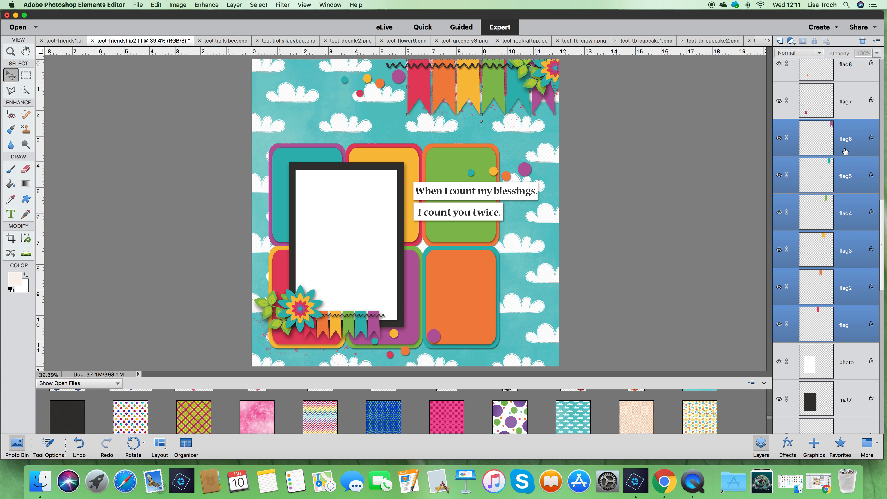
right_click(845, 151)
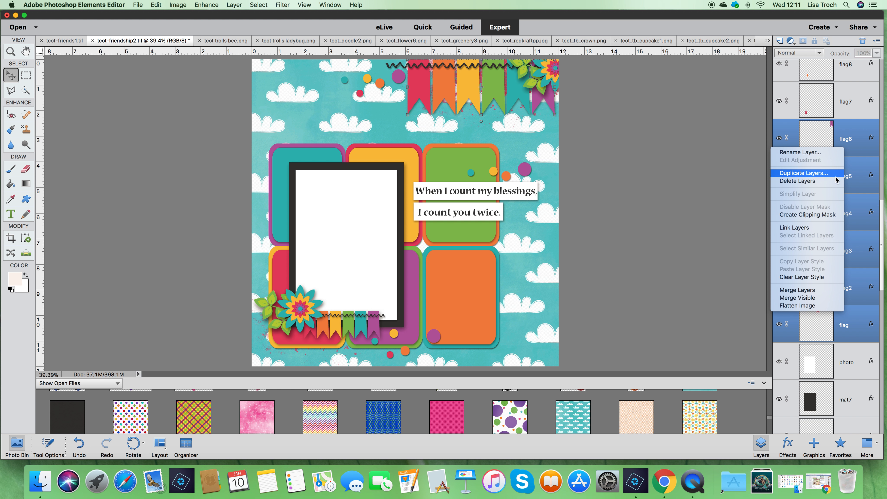
click(820, 277)
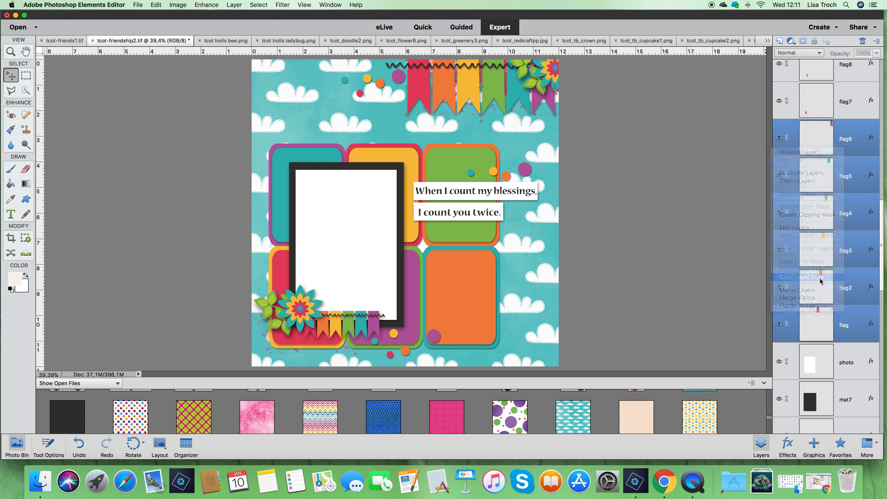
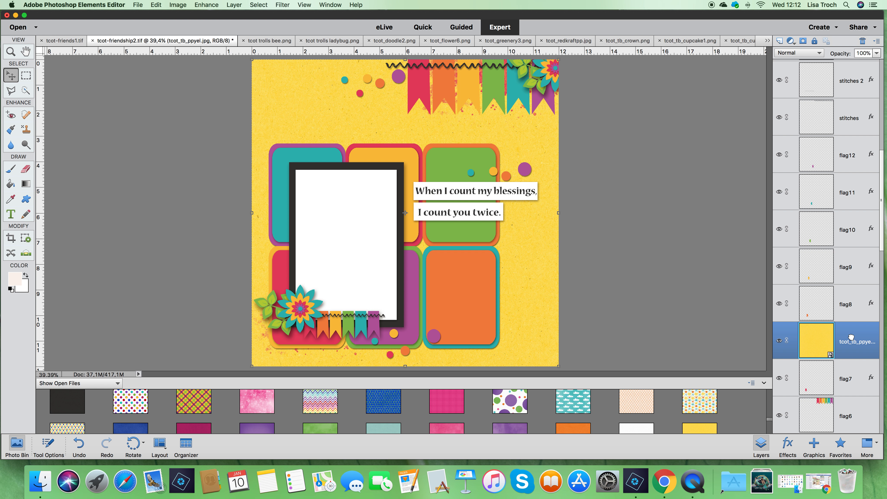
- Move the yellow paper tcot_tb_ppyel.jpg directly above the merged flag6 layer and clip it to the banner
click(846, 364)
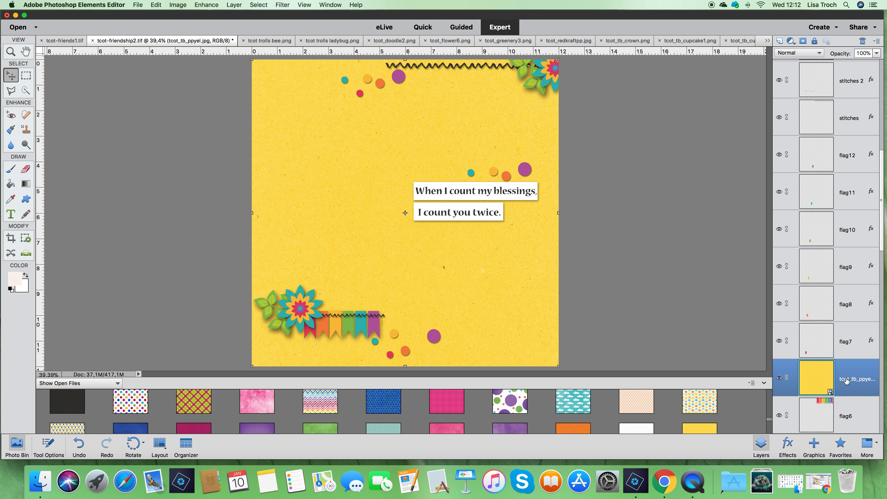
scroll(839, 385, down, 5)
right_click(852, 319)
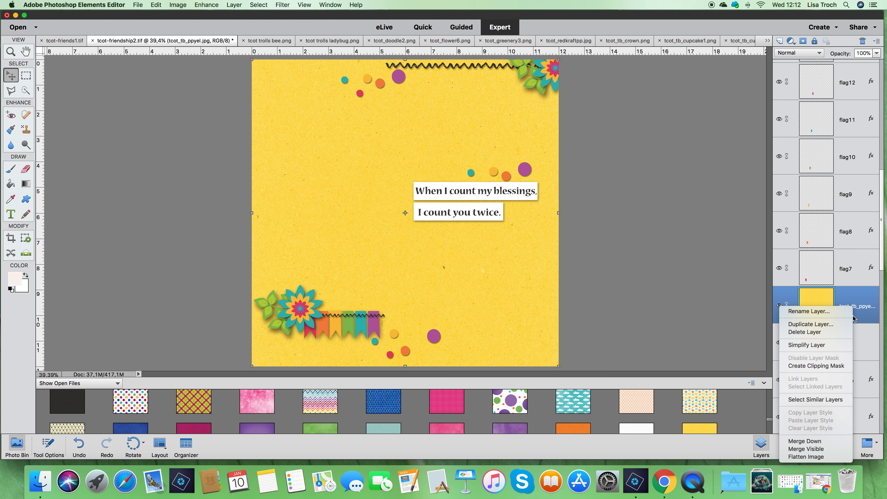
click(819, 366)
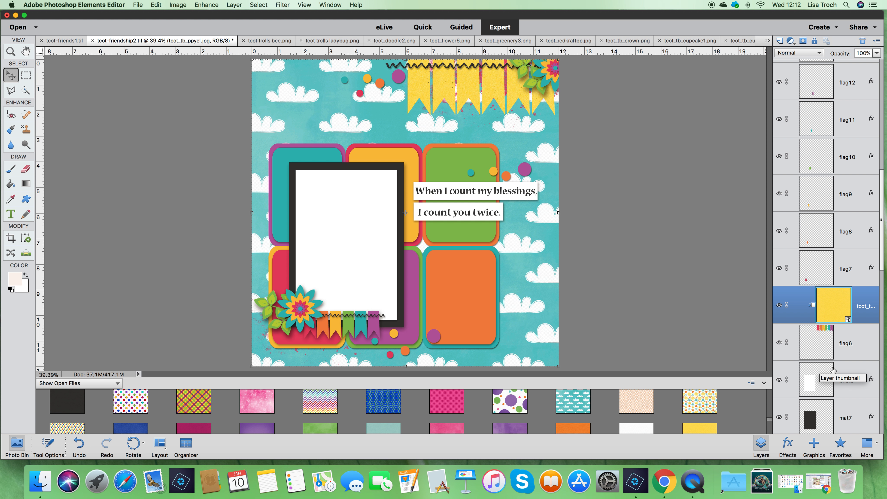
- Apply the sd-drop-shadow-120-paper1 style to the flag6 banner layer, and reselect the clipped yellow paper layer
scroll(832, 281, down, 3)
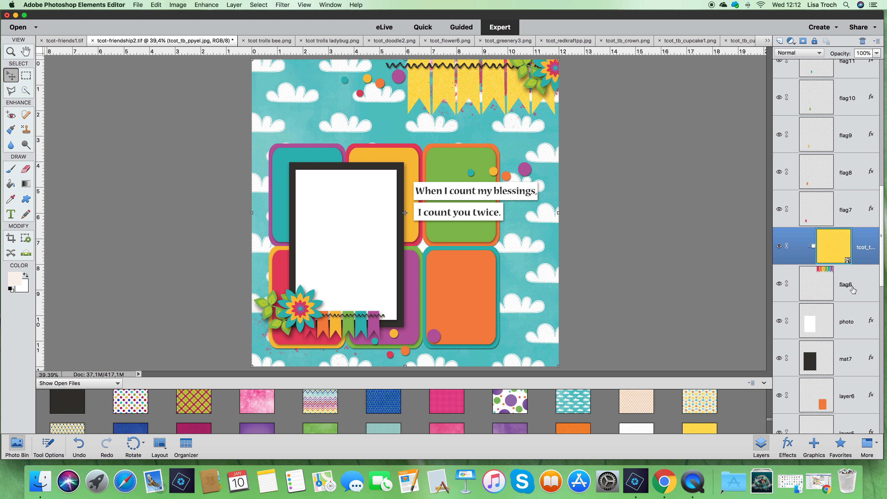
click(848, 295)
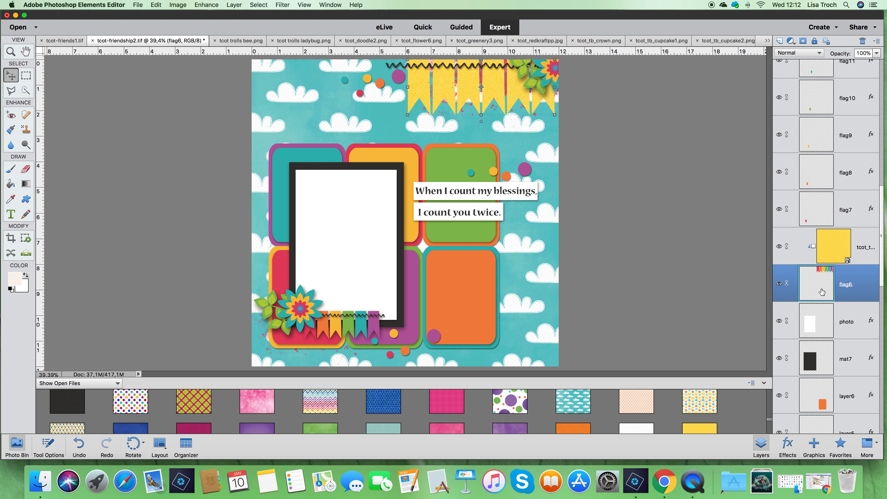
click(788, 444)
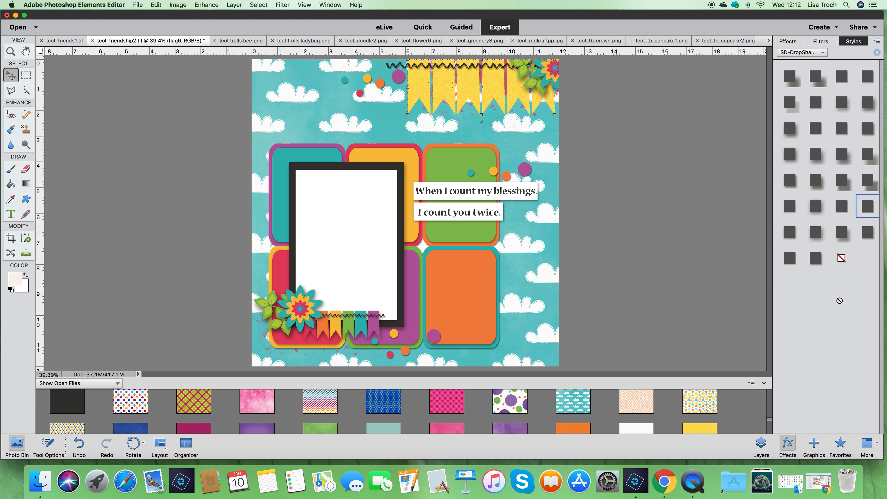
double_click(868, 209)
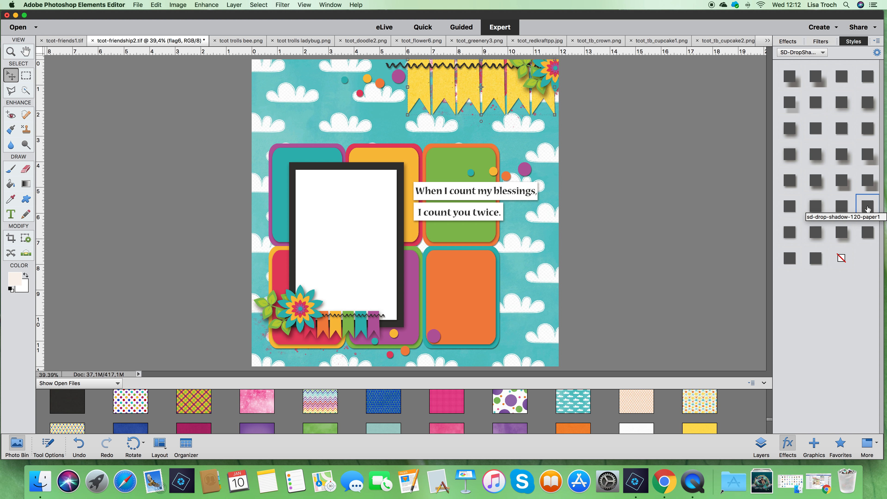
click(760, 443)
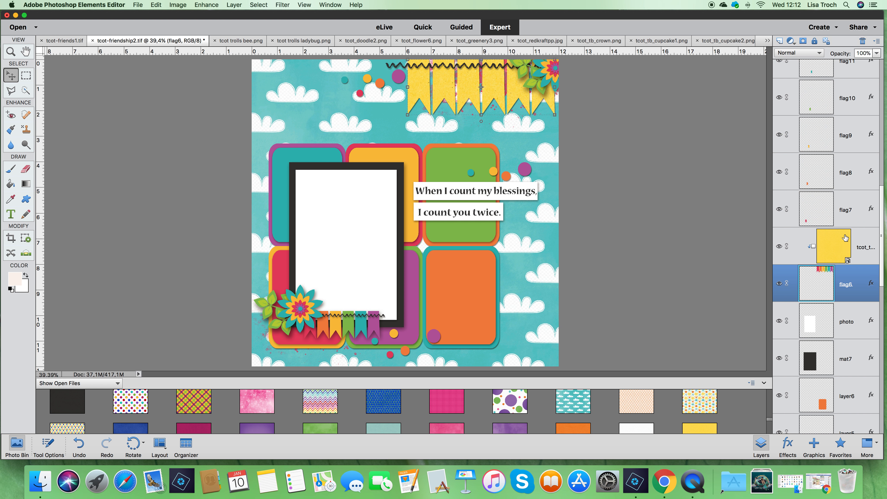
click(862, 258)
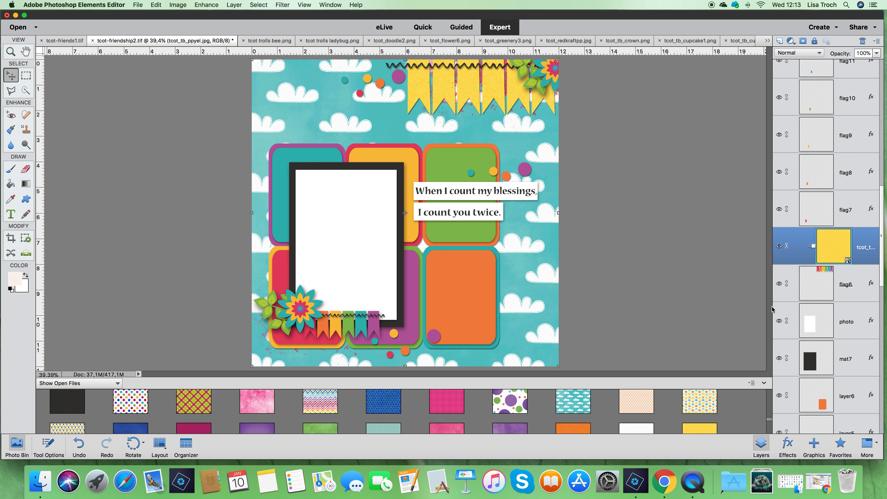
- Apply the jss_bigtop_glitter1orange style to the splat 2 layer behind the upper banner
click(492, 105)
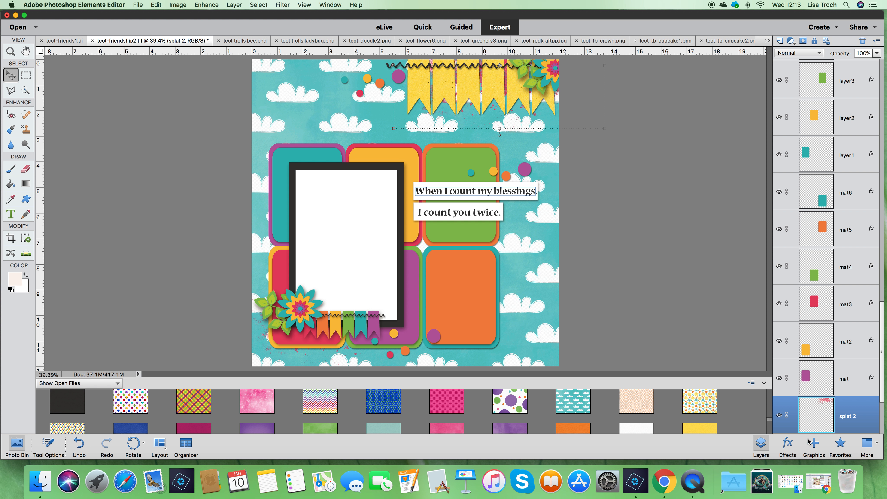
click(787, 443)
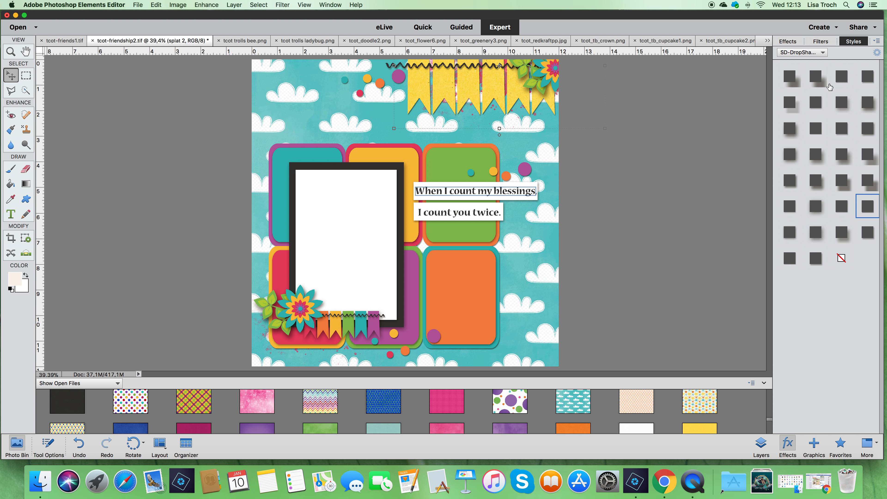
click(806, 57)
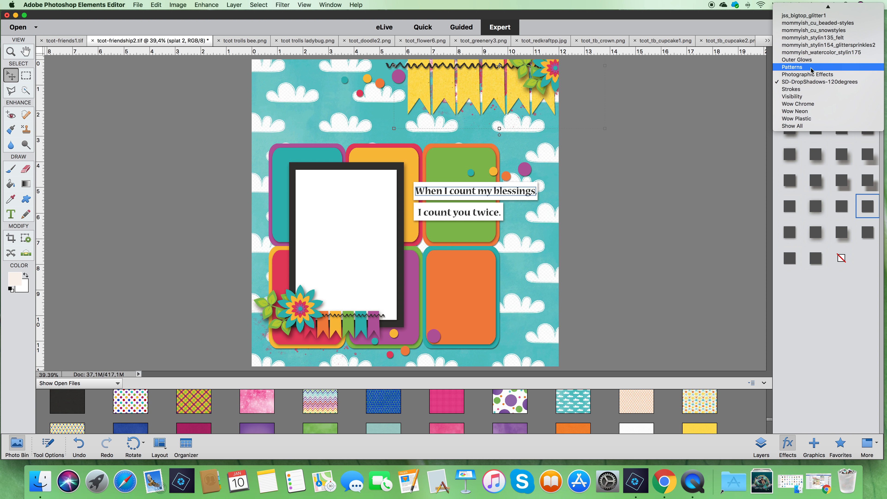
scroll(810, 70, up, 4)
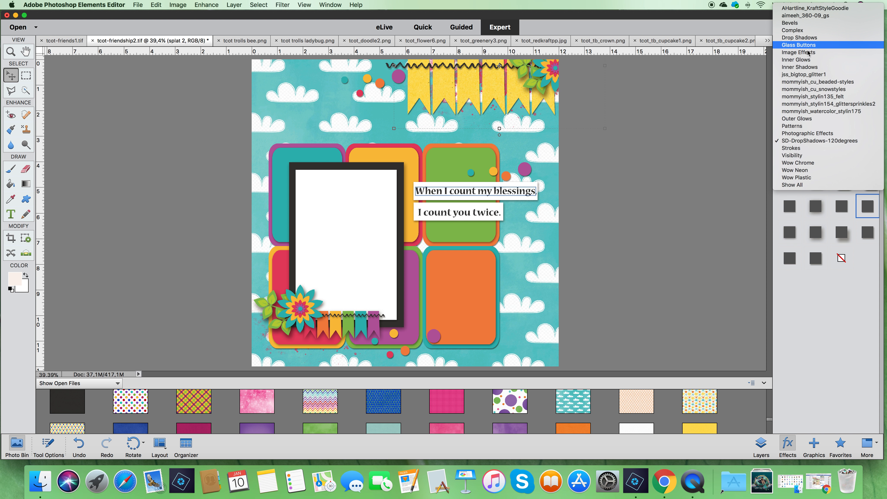
click(802, 74)
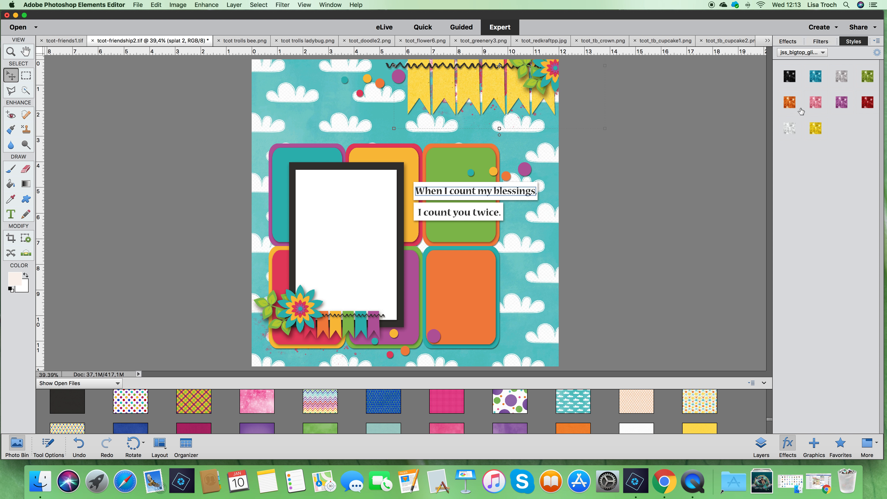
click(789, 102)
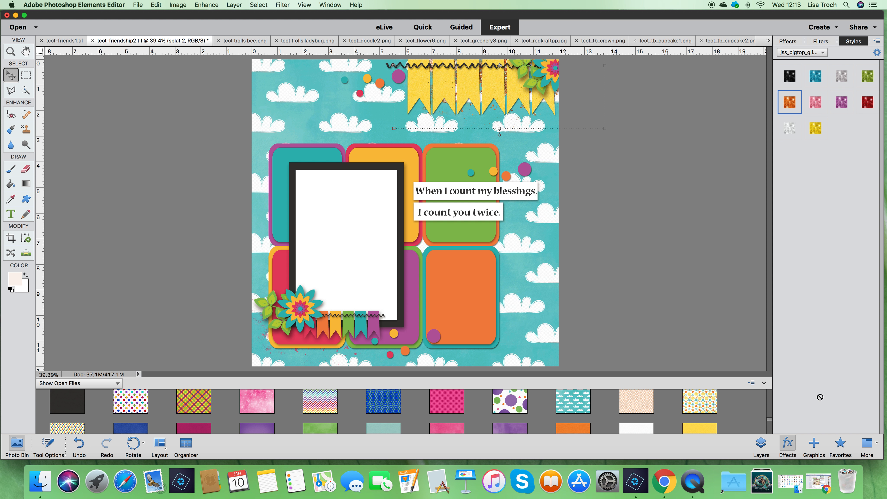
- Try the red, yellow and black jss_bigtop_glitter1 styles on the splat 2 layer, and reapply the orange one
click(868, 101)
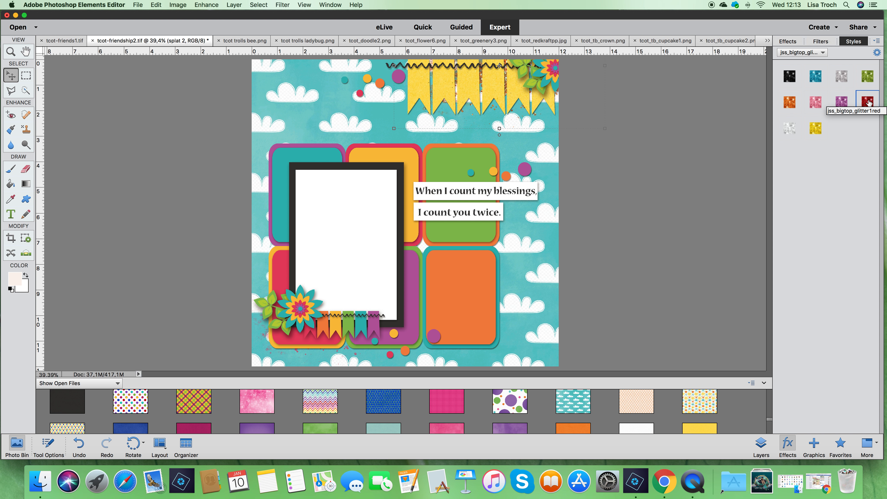
click(760, 445)
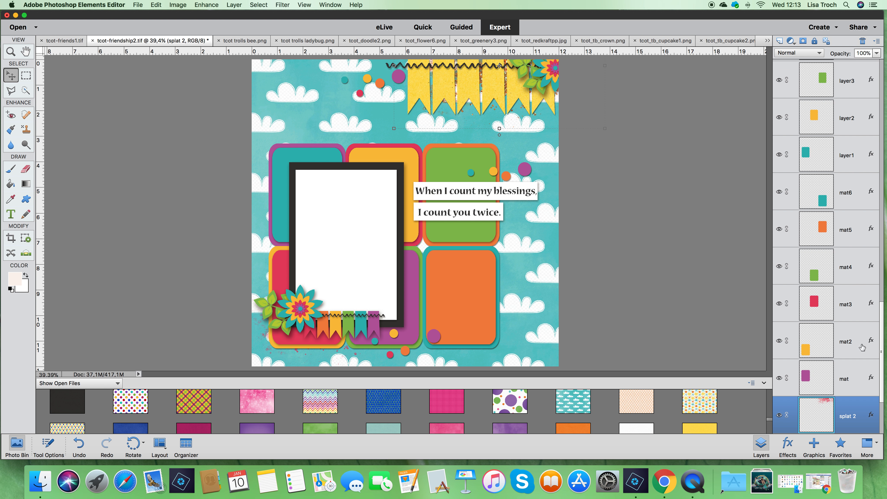
click(785, 447)
click(865, 104)
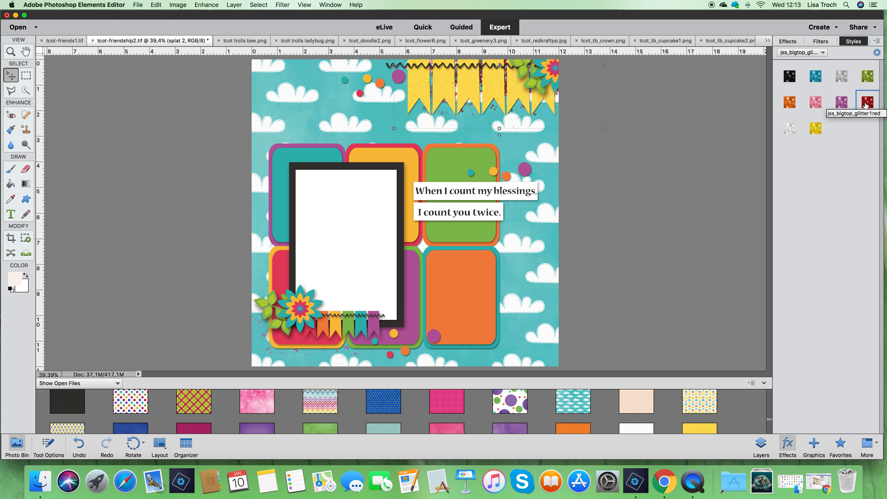
click(815, 130)
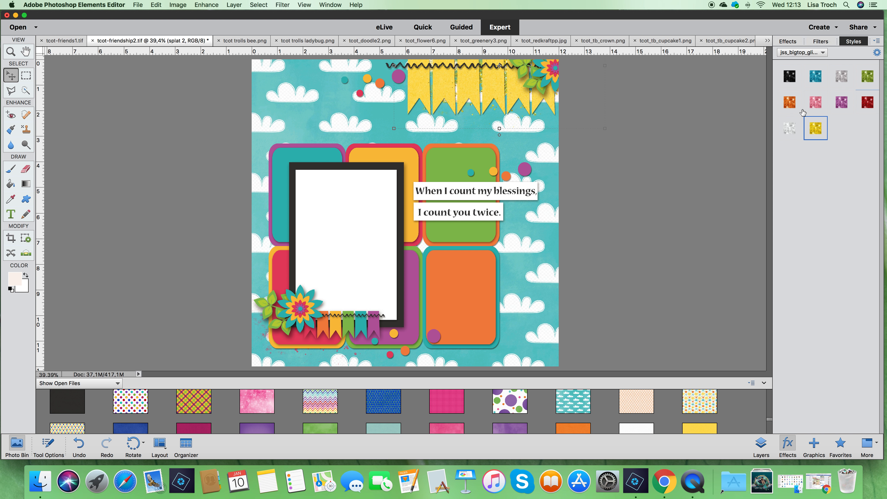
click(794, 106)
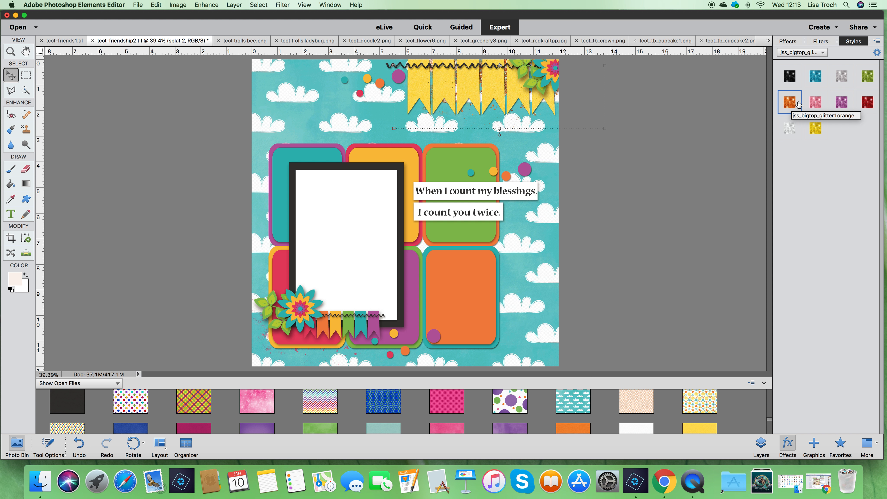
click(790, 77)
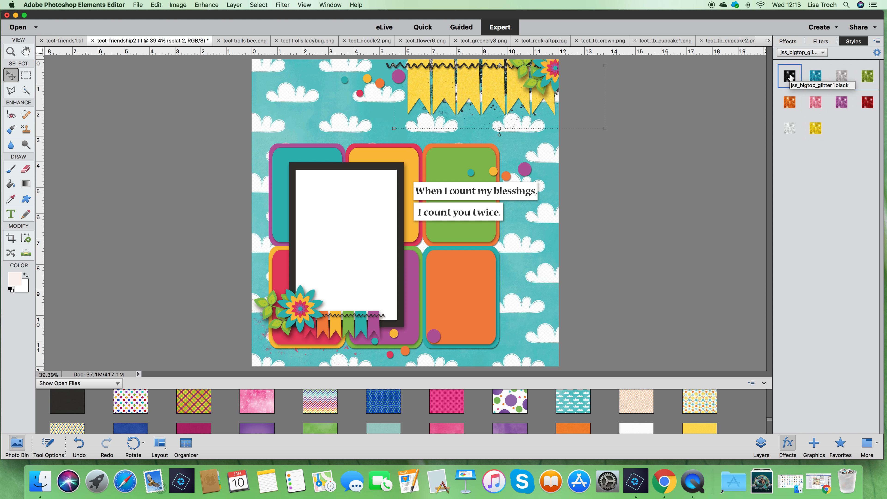
click(790, 104)
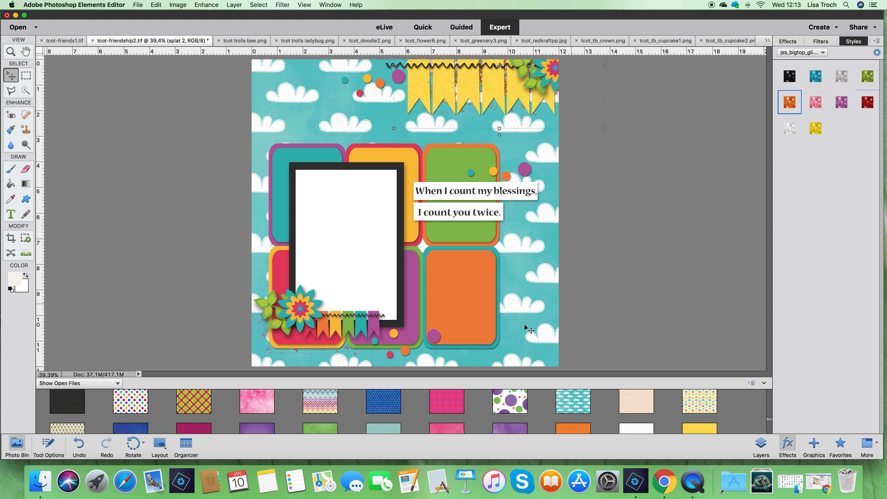
- Select the six lower banner layers, flag7 through flag12, clear their layer styles and merge them into one layer
click(374, 328)
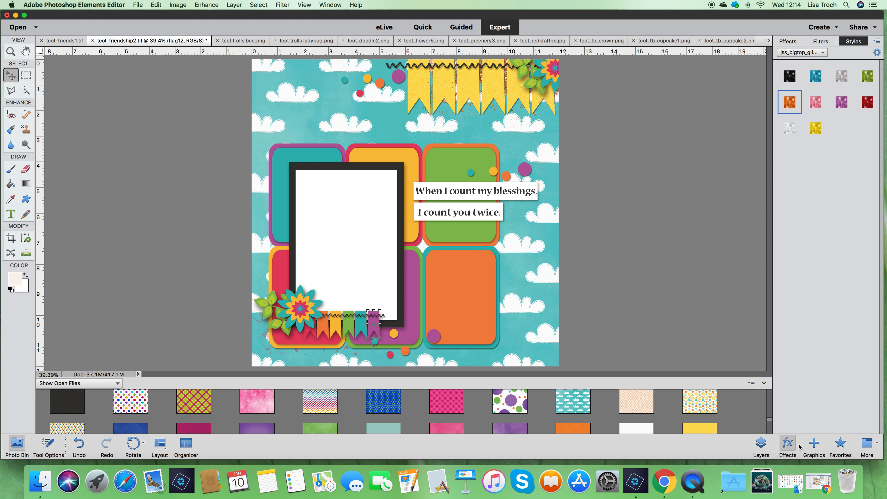
click(764, 443)
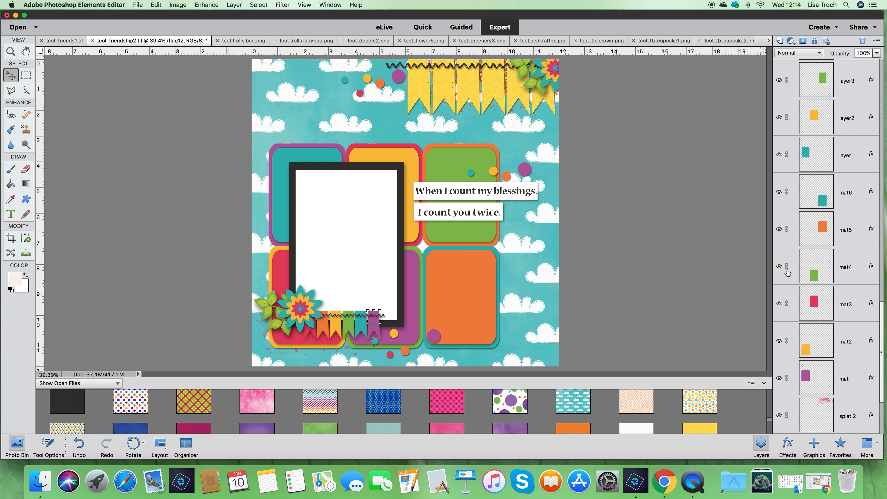
click(362, 328)
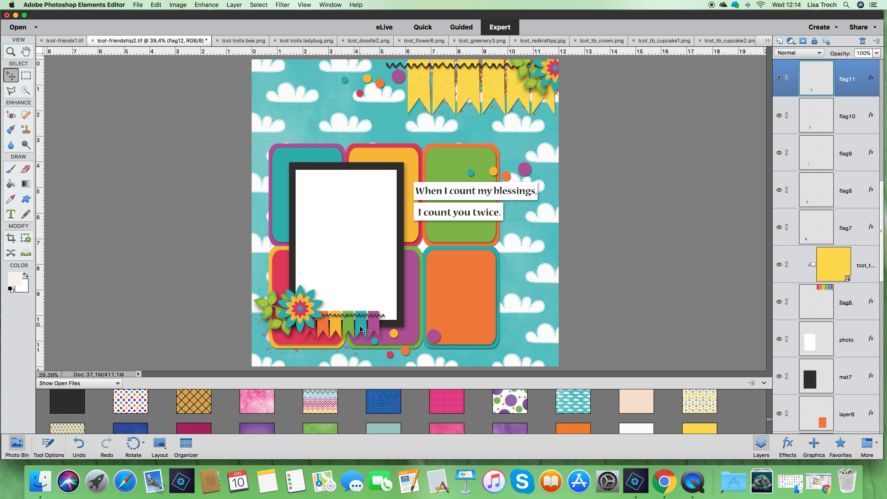
scroll(862, 137, up, 3)
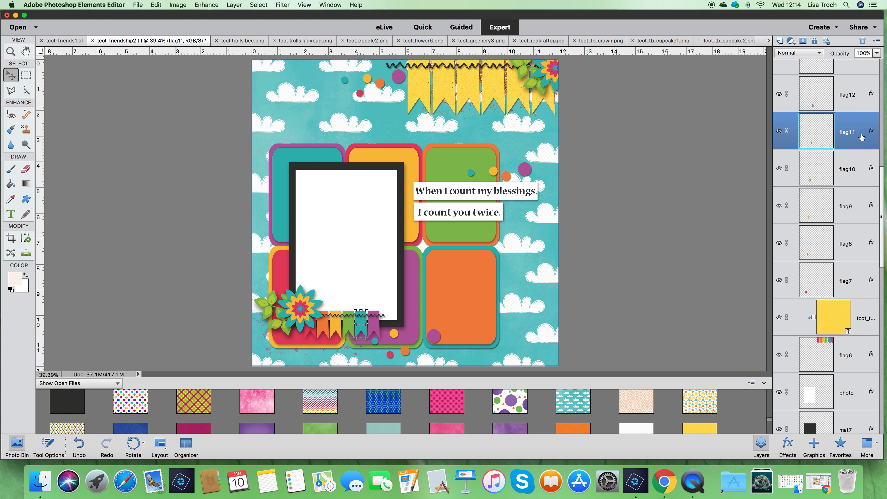
scroll(862, 137, up, 2)
shift+click(843, 171)
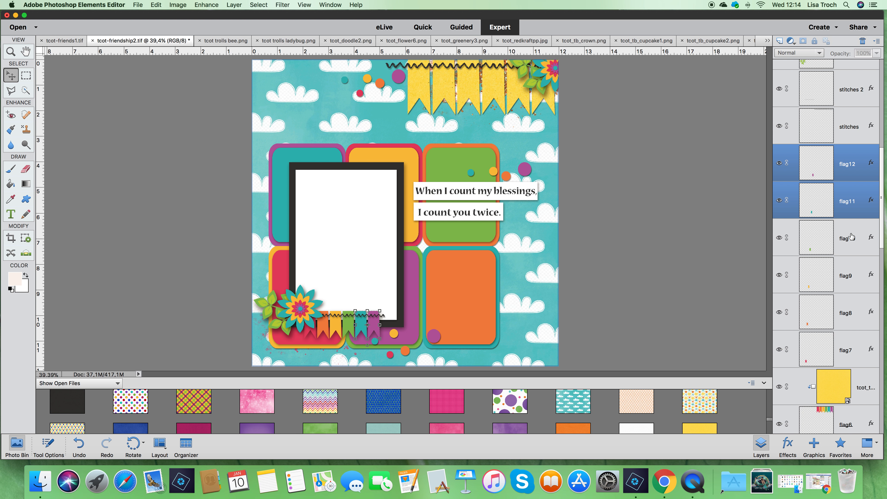
shift+click(846, 245)
shift+click(846, 277)
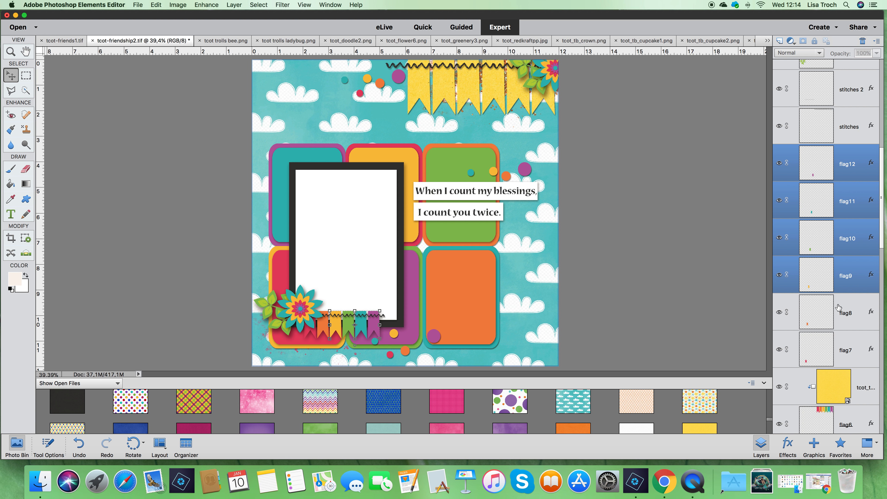
shift+click(845, 314)
shift+click(852, 352)
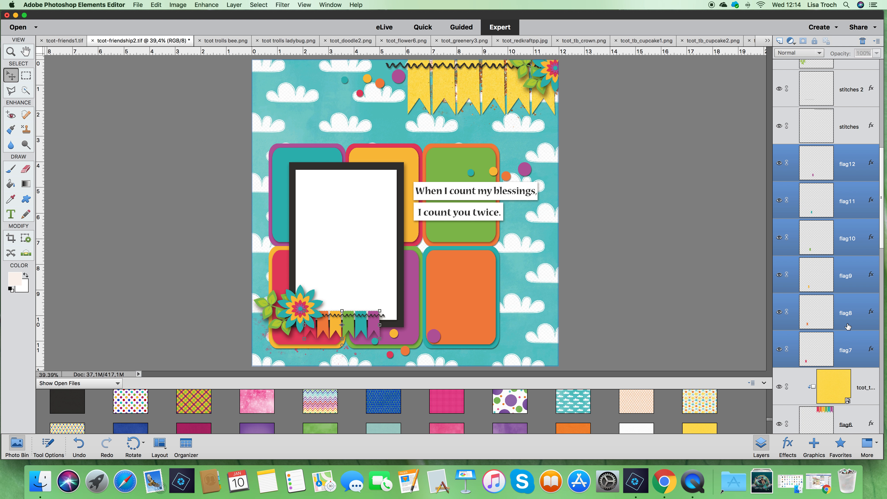
right_click(847, 324)
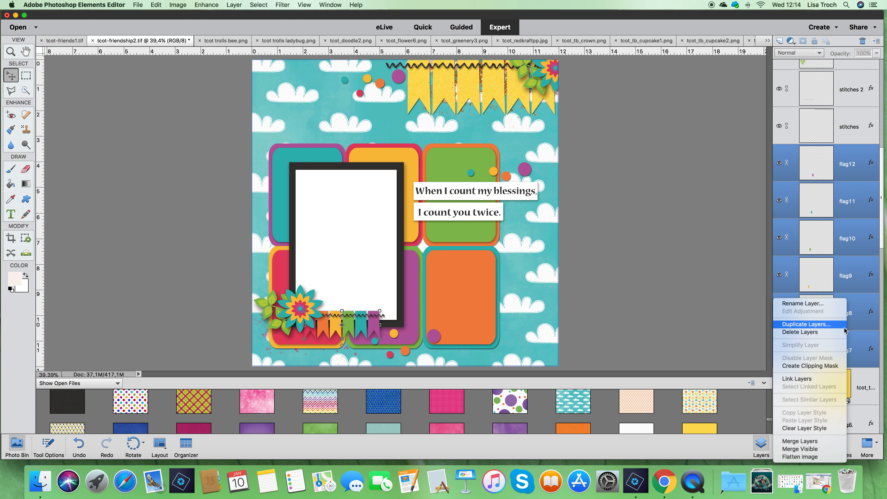
click(833, 428)
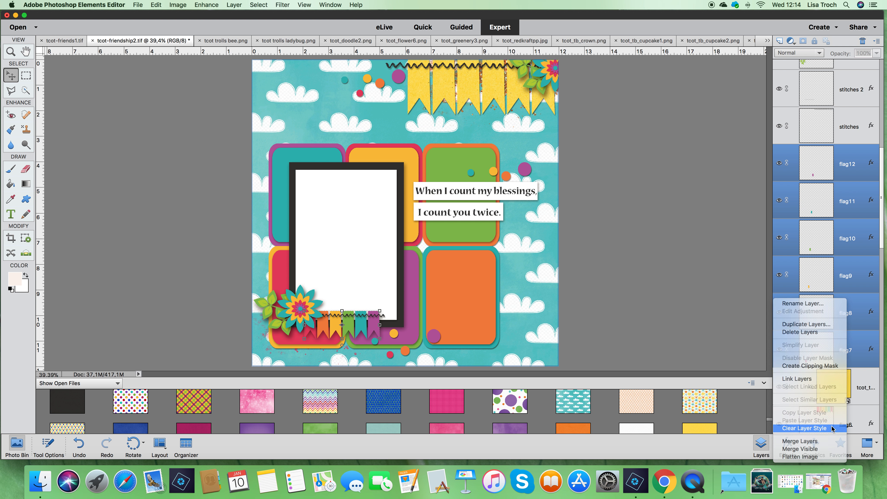
right_click(849, 228)
click(821, 366)
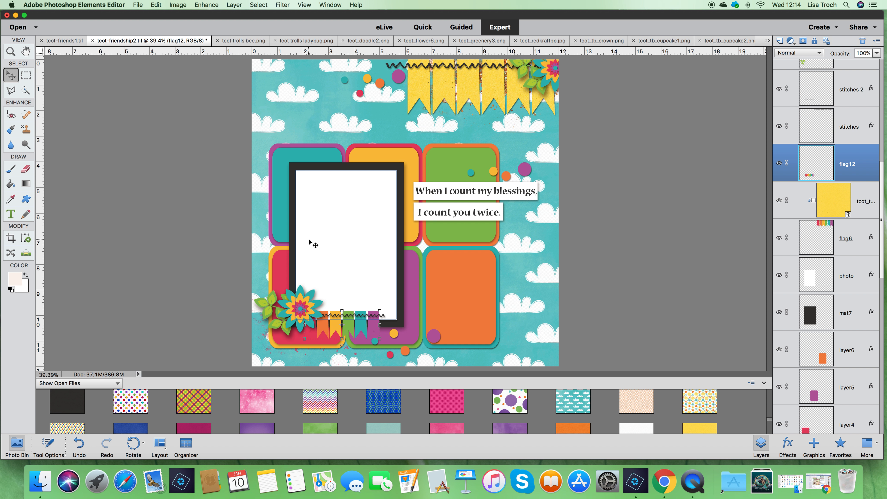
- Merge the six block mat layers, mat through mat6, into one layer
click(339, 149)
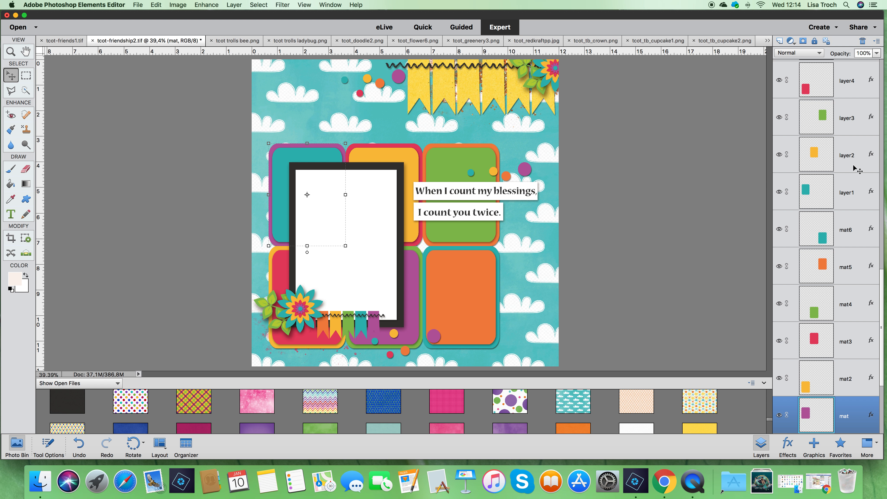
scroll(862, 234, down, 2)
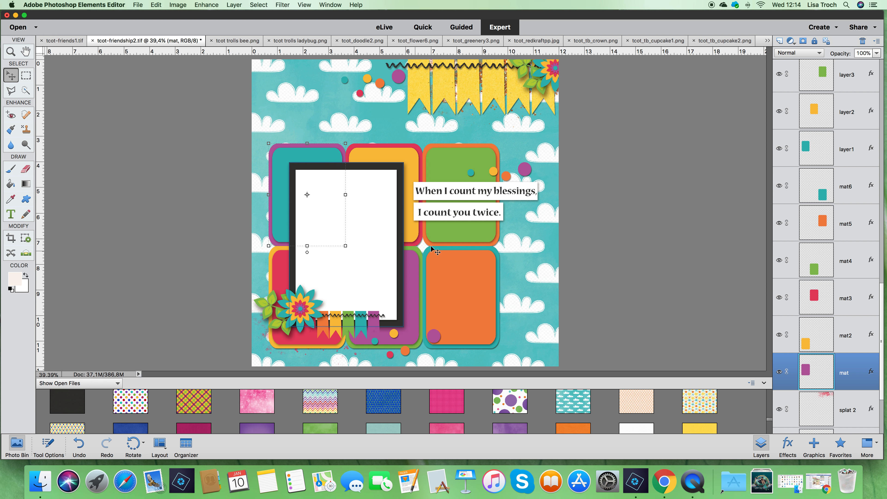
shift+click(846, 187)
key(super+e)
- Place the dark pink paper tcot_tb_ppdpink.jpg directly above the merged mat6 layer and clip it to the mats
scroll(466, 411, down, 2)
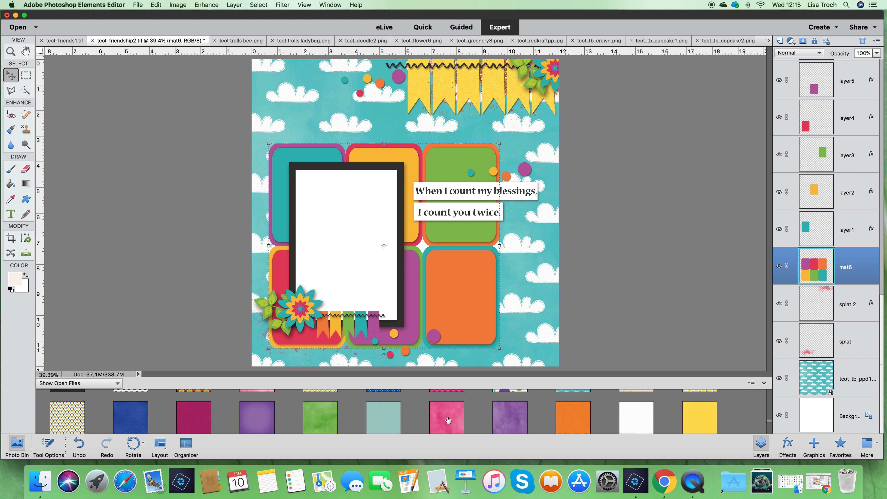
scroll(448, 420, down, 1)
drag(193, 409, 405, 212)
drag(845, 82, 844, 393)
right_click(852, 391)
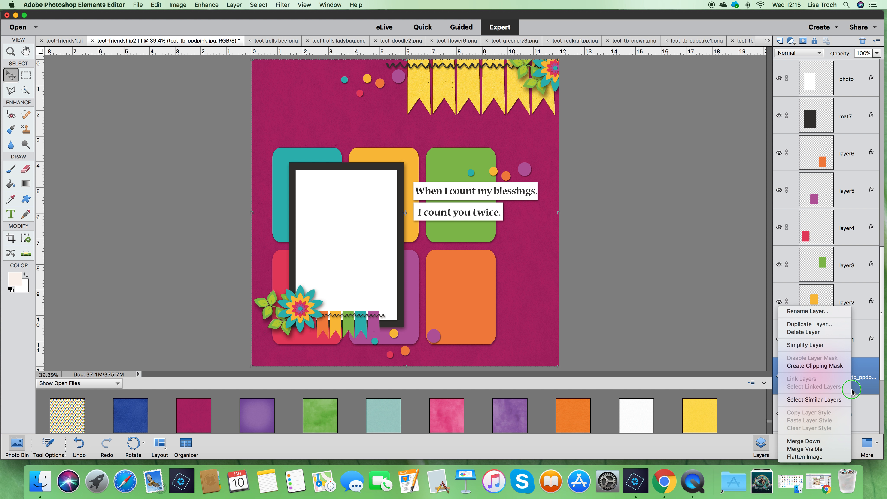
click(834, 365)
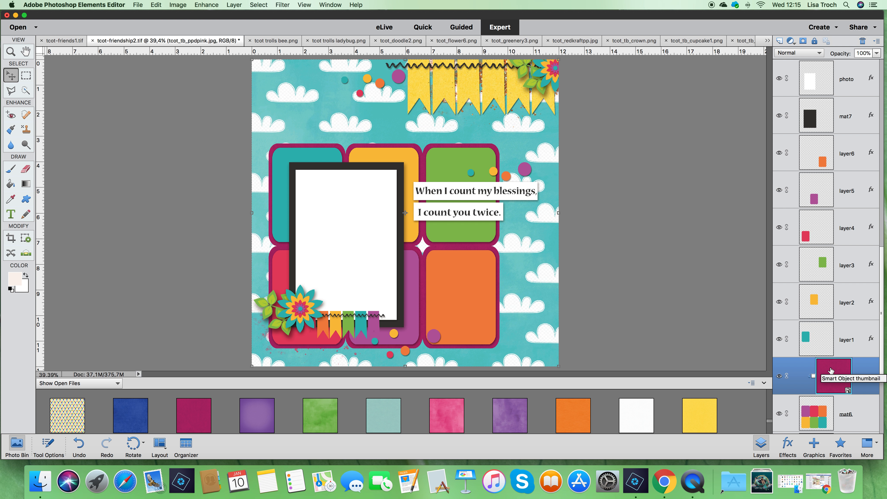
- Merge the six coloured block layers, layer1 through layer6, into one layer
click(847, 339)
shift+click(846, 153)
key(super+e)
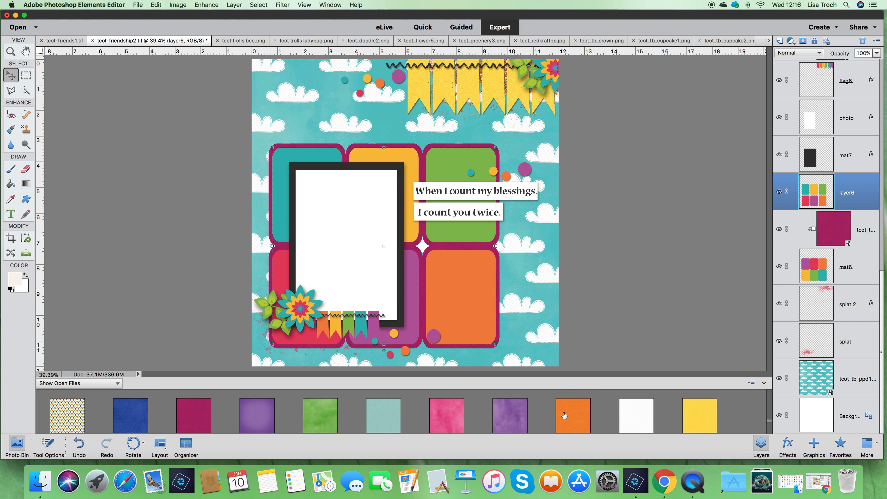
- Find the multicoloured chevron paper among the open files and add it to the page above the merged layer6 blocks
scroll(564, 416, down, 2)
scroll(564, 416, down, 1)
scroll(564, 415, up, 3)
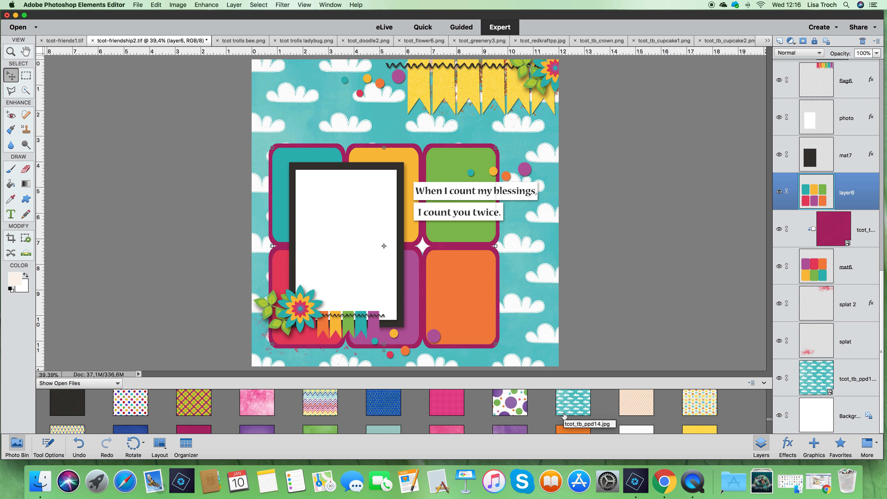
scroll(564, 416, up, 1)
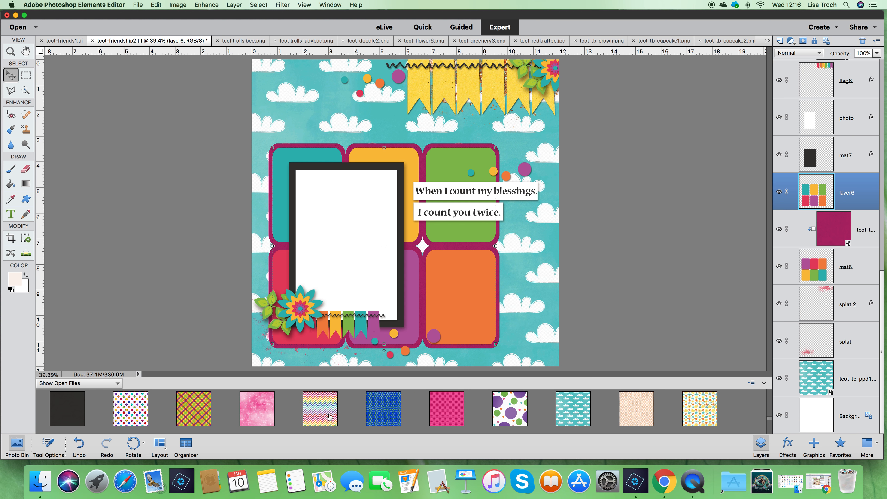
scroll(335, 416, up, 2)
drag(330, 416, 370, 264)
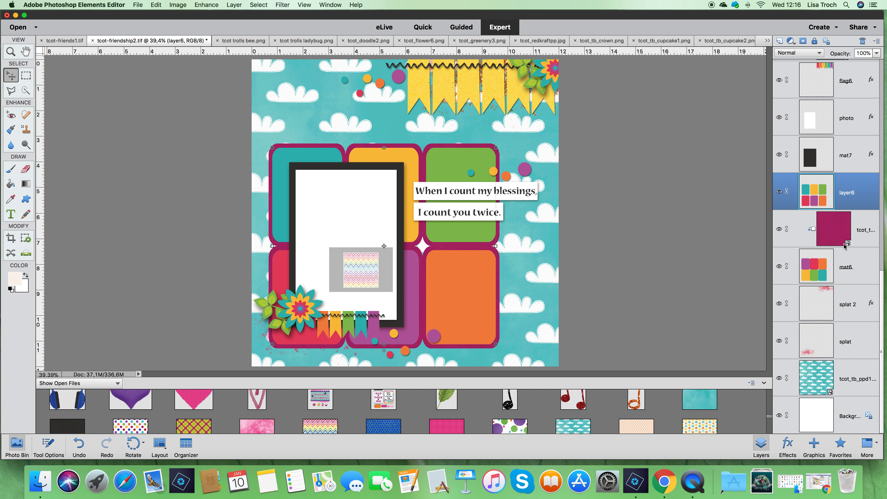
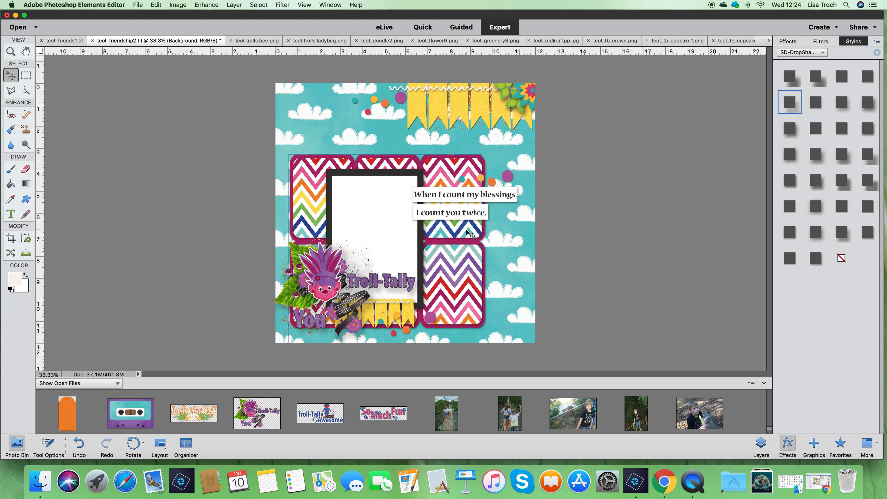
- Recolour the text line "When I count my blessings," magenta using the default colour swatches
click(760, 445)
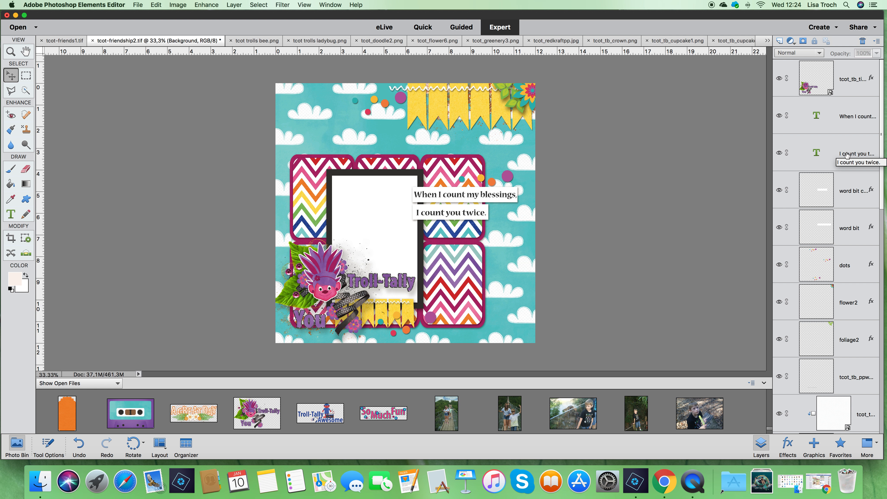
double_click(476, 196)
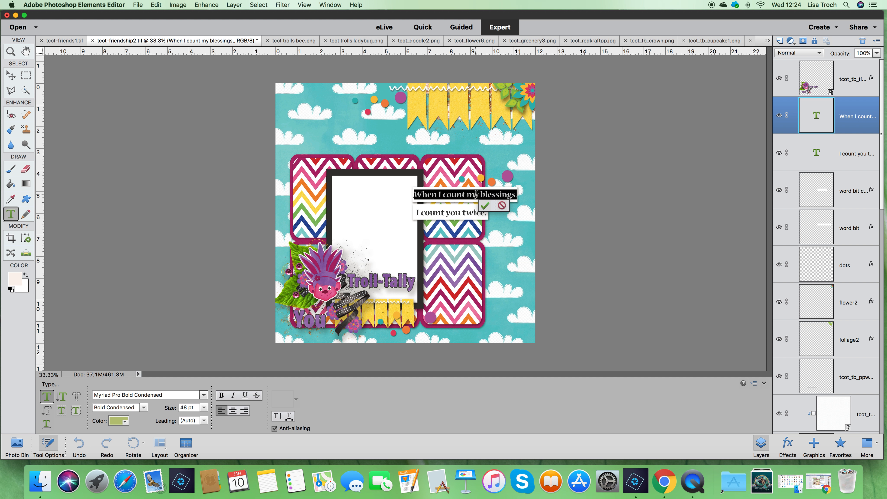
click(222, 396)
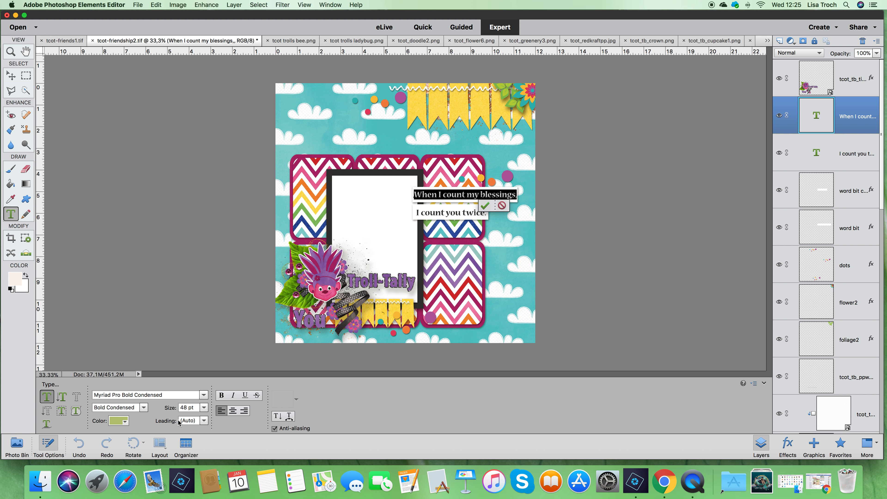
click(126, 423)
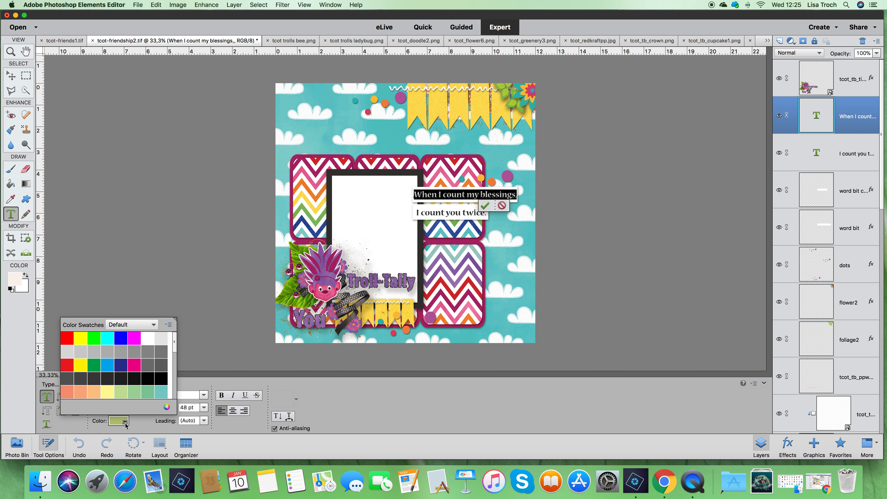
click(136, 367)
click(486, 207)
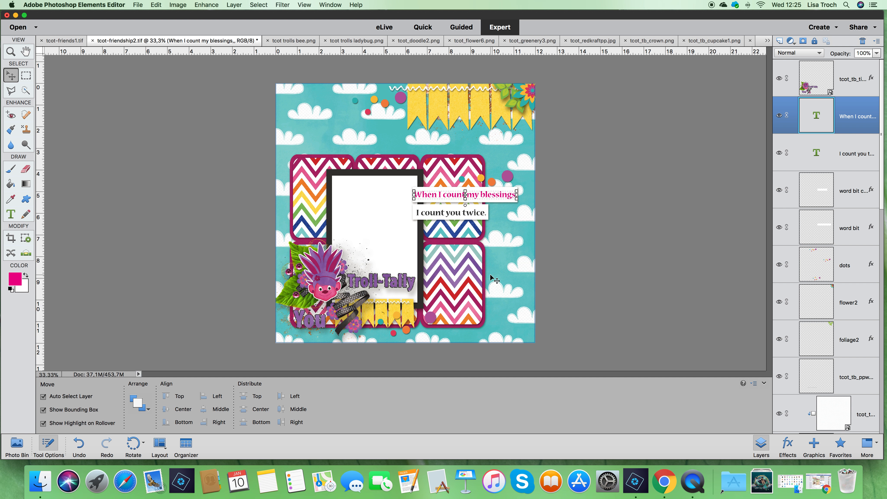
- Sample the dark pink of the block mats and apply it to the "When I count my blessings," text line
key(i)
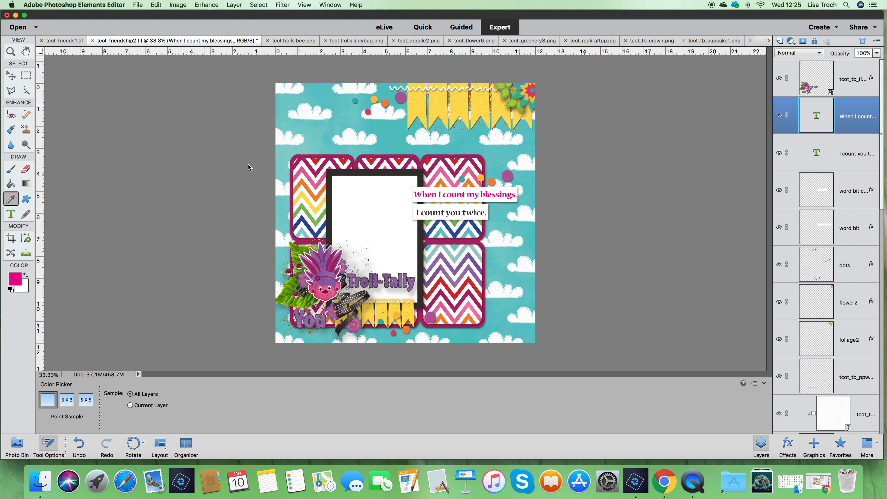
click(350, 157)
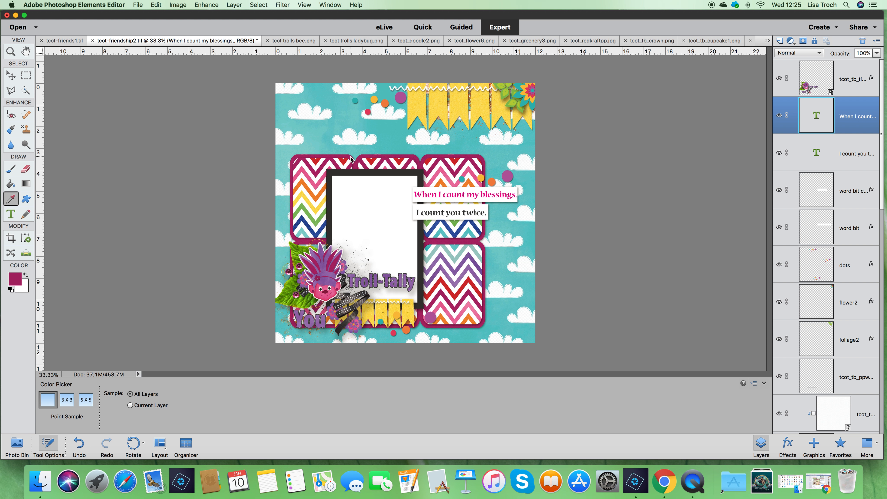
double_click(816, 115)
key(alt+BackSpace)
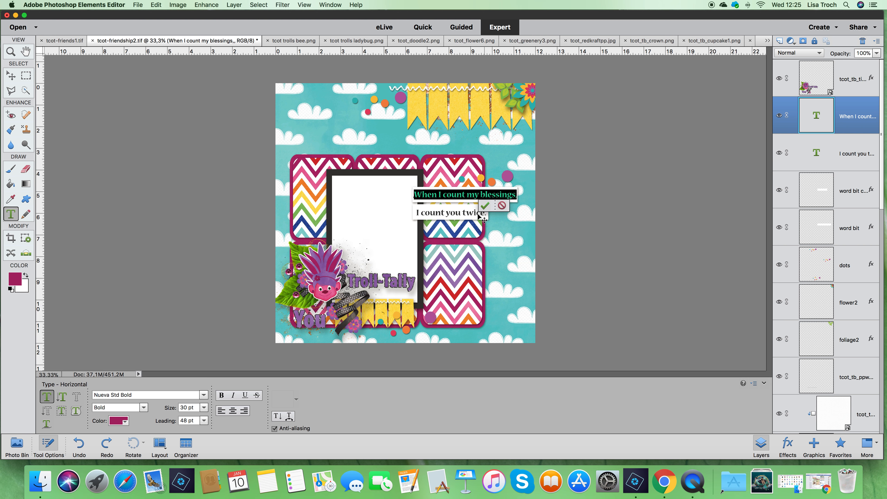
click(484, 205)
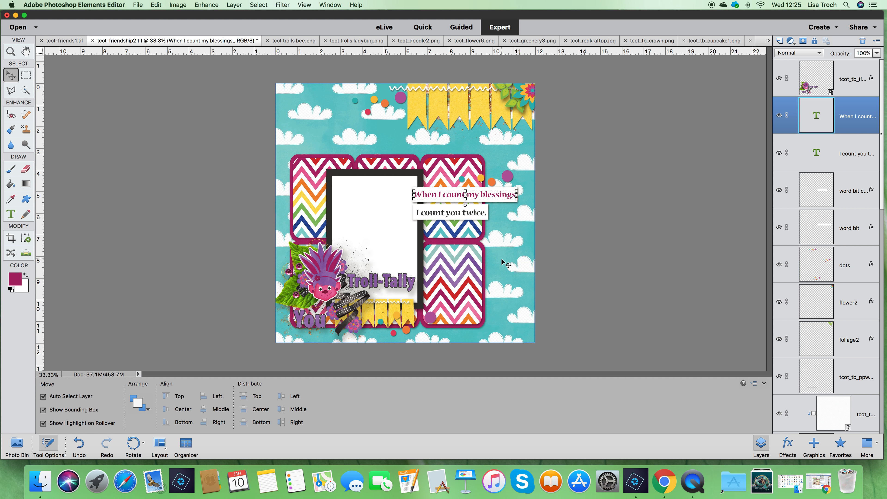
- Recolour the text line "I count you twice." with the dark pink foreground colour, ab2268
click(449, 214)
double_click(449, 214)
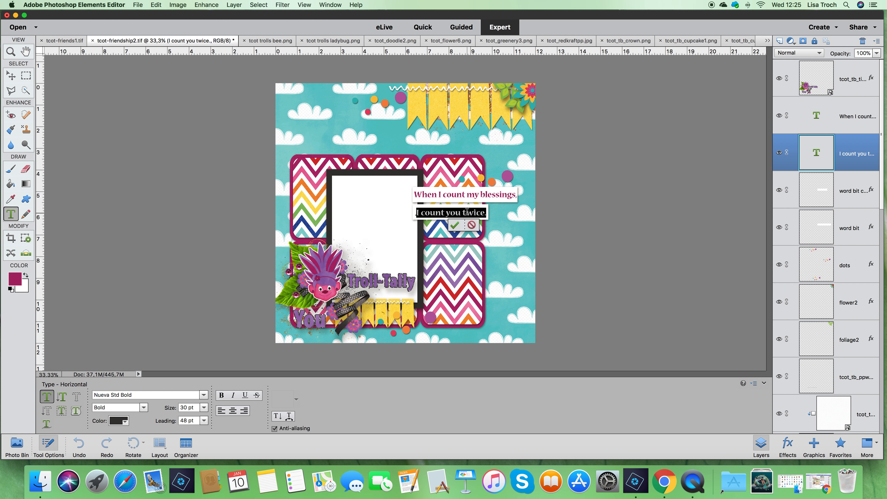
click(14, 281)
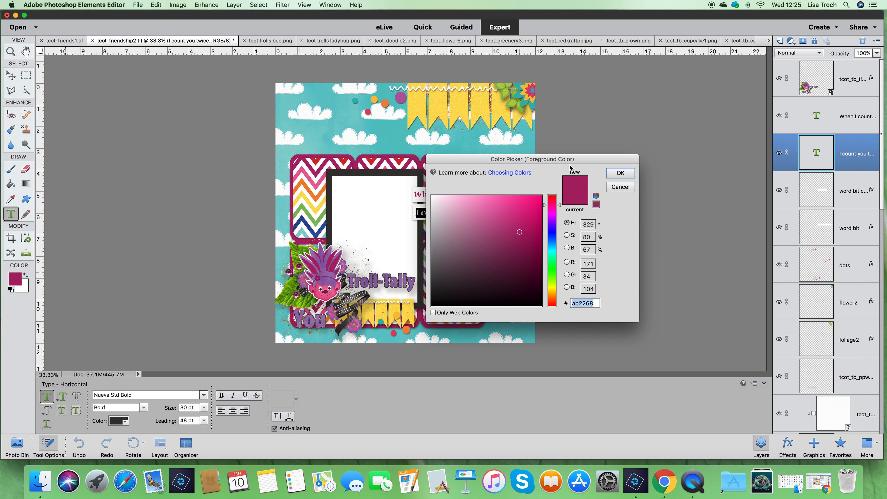
click(620, 173)
key(Return)
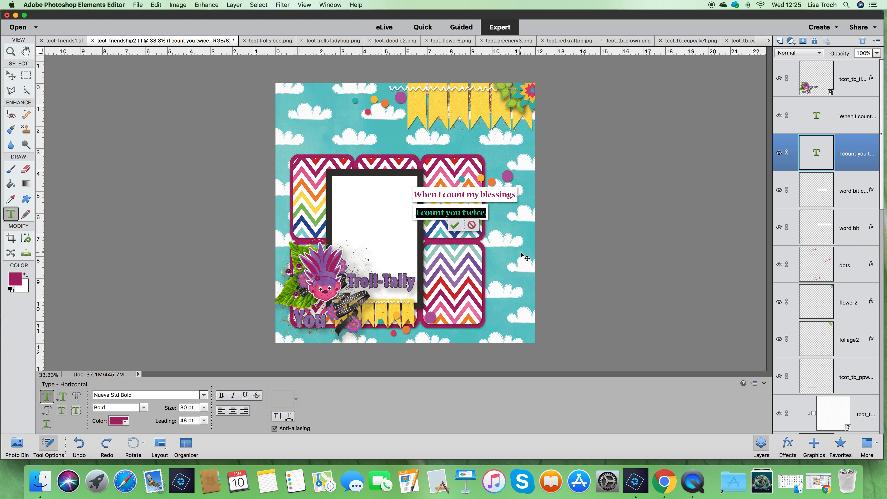
click(454, 226)
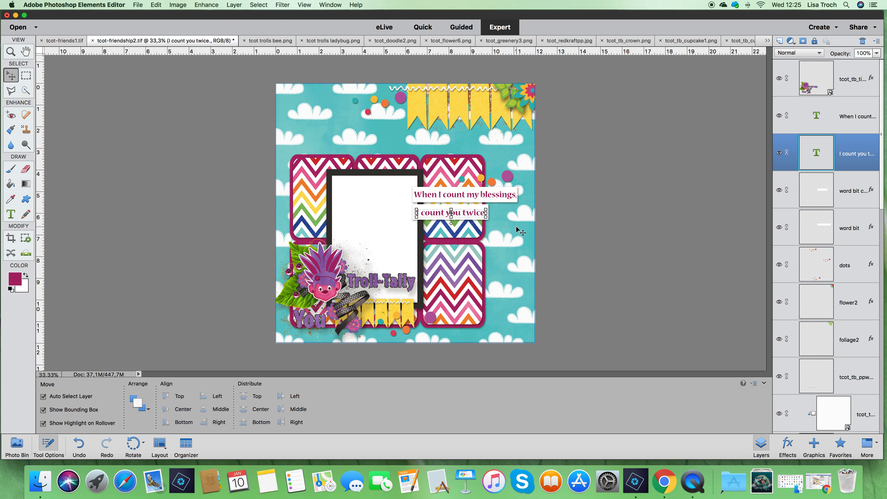
click(520, 233)
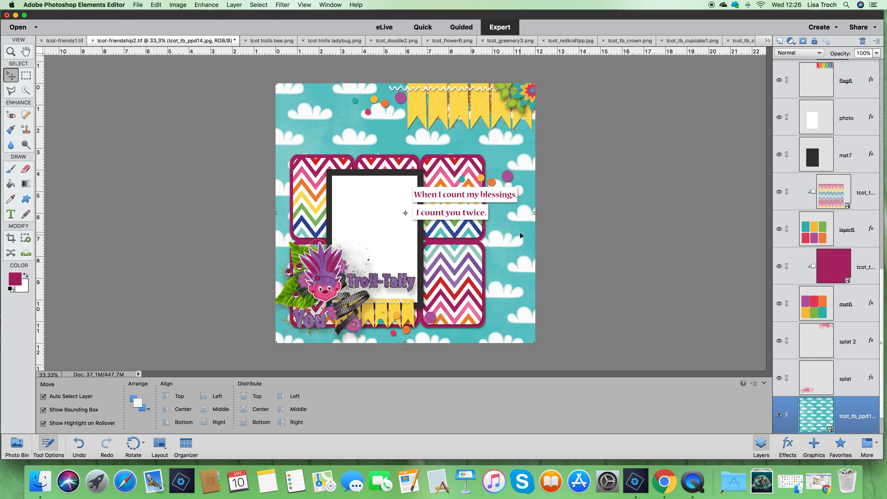
- Copy the layer style of the foliage2 layer and delete that template foliage from the page
click(511, 104)
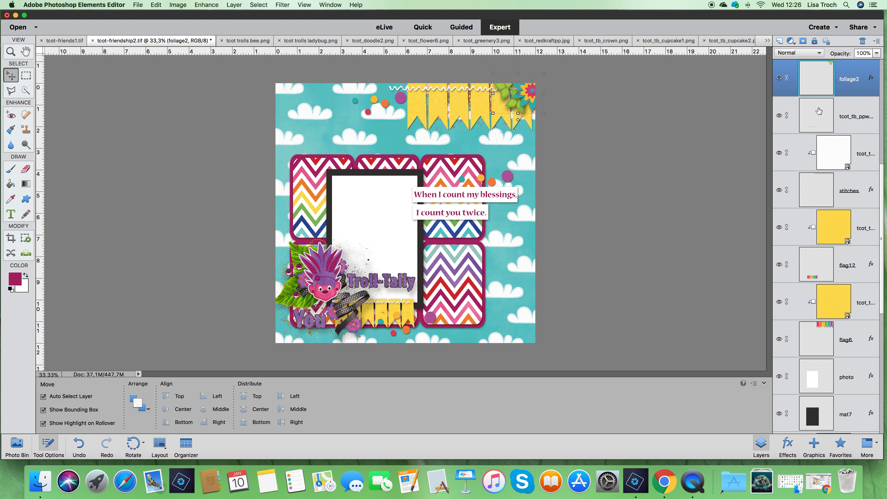
right_click(847, 90)
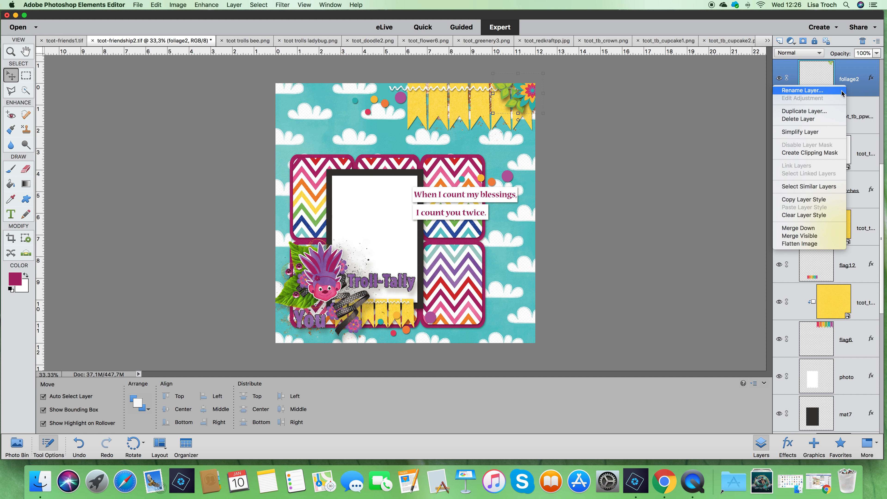
click(824, 202)
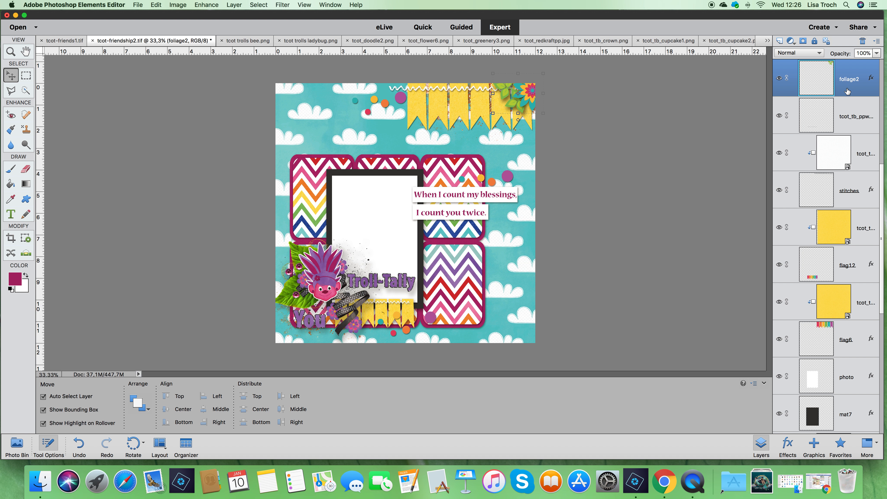
key(Delete)
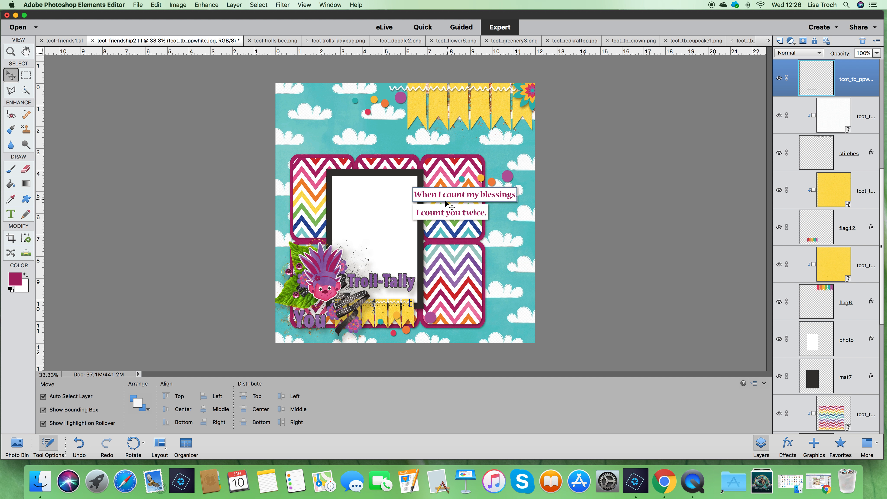
- Find the green leaf tcot_tb_greenery5.png among the open files, add it to the page and place its layer directly below tcot_tb_ppwhite.jpg
click(16, 443)
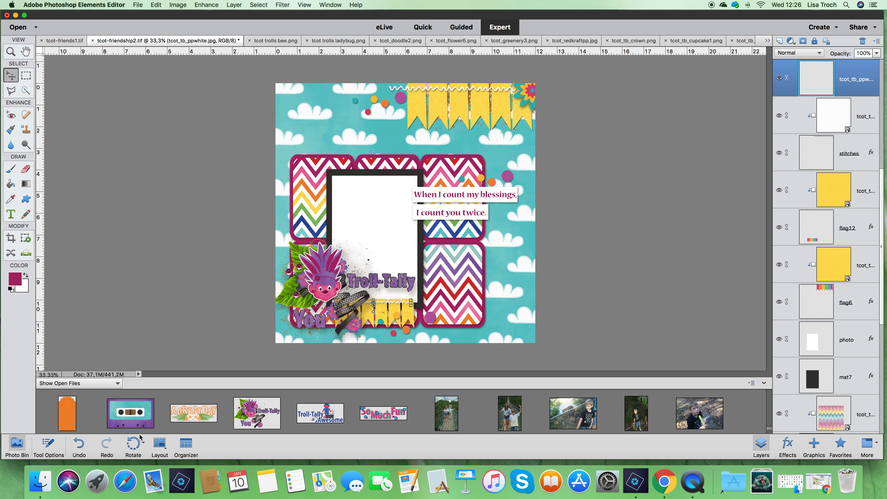
scroll(304, 417, up, 3)
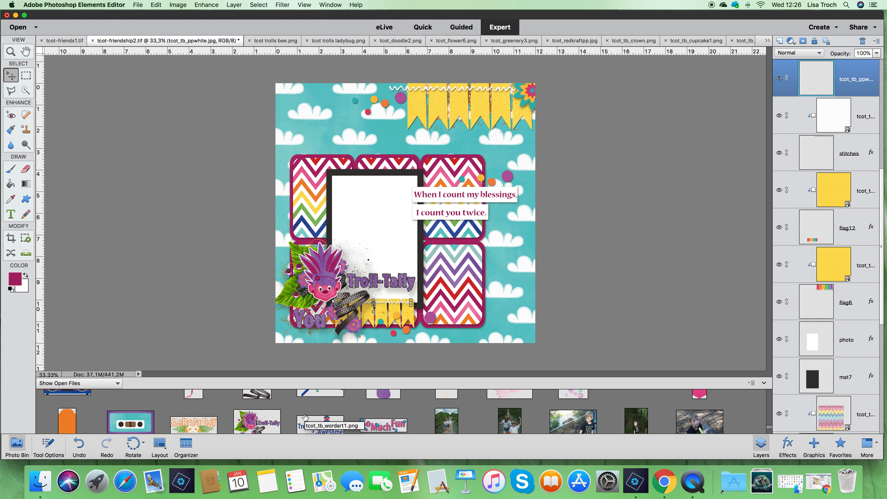
scroll(305, 417, up, 3)
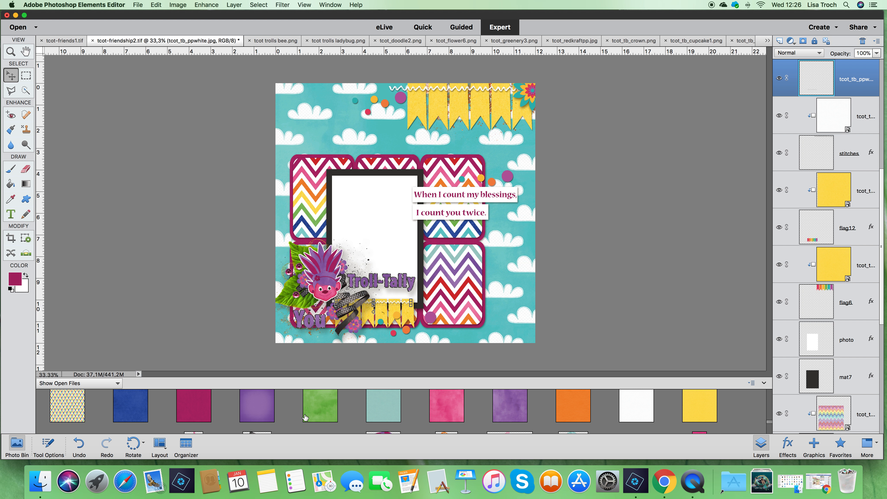
scroll(305, 417, up, 3)
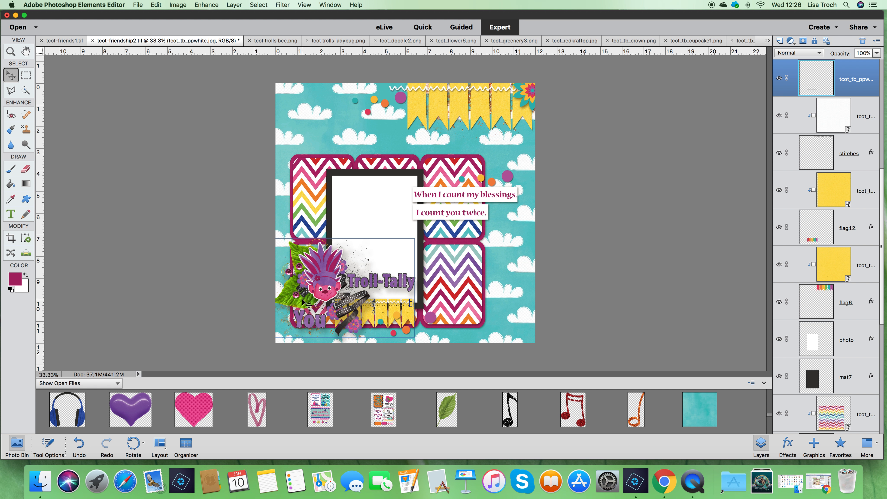
scroll(324, 417, up, 3)
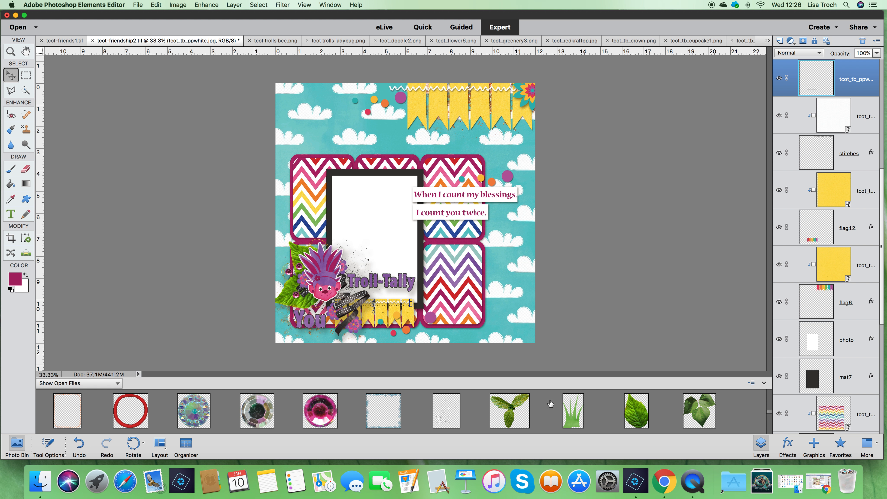
drag(637, 410, 522, 149)
drag(848, 413, 824, 98)
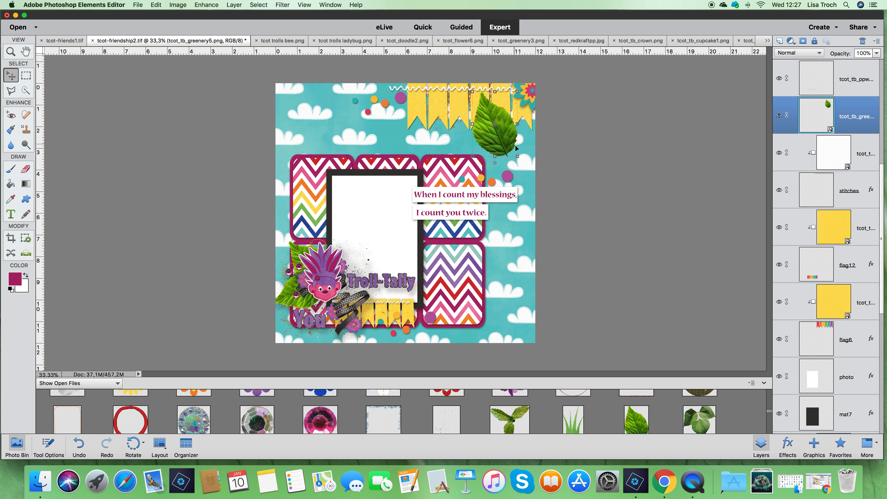
- Scale the green leaf to 62.85% and rotate it to about -91 degrees
drag(521, 161, 503, 119)
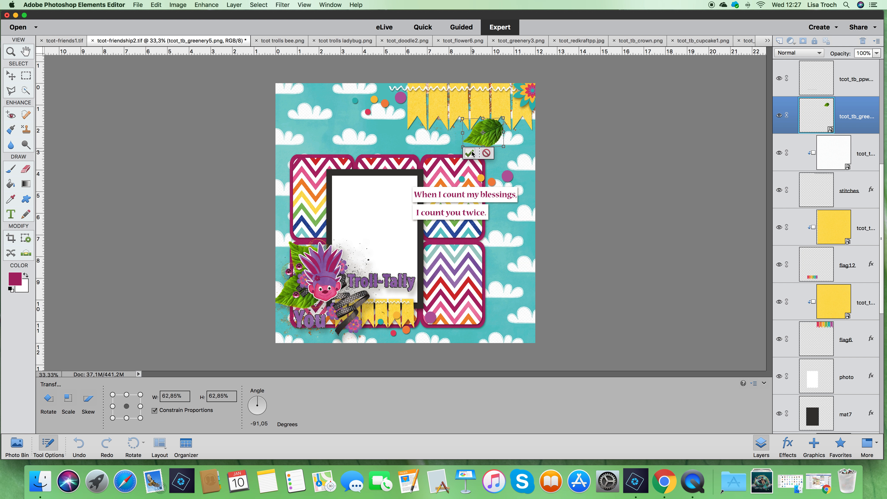
click(469, 153)
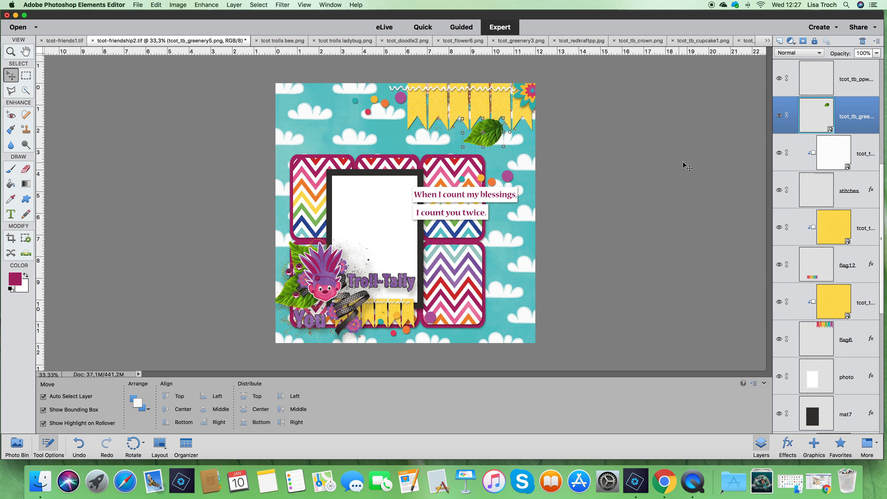
- Paste the copied foliage style onto the leaf and move it over the upper bunting beside the corner flower
right_click(850, 127)
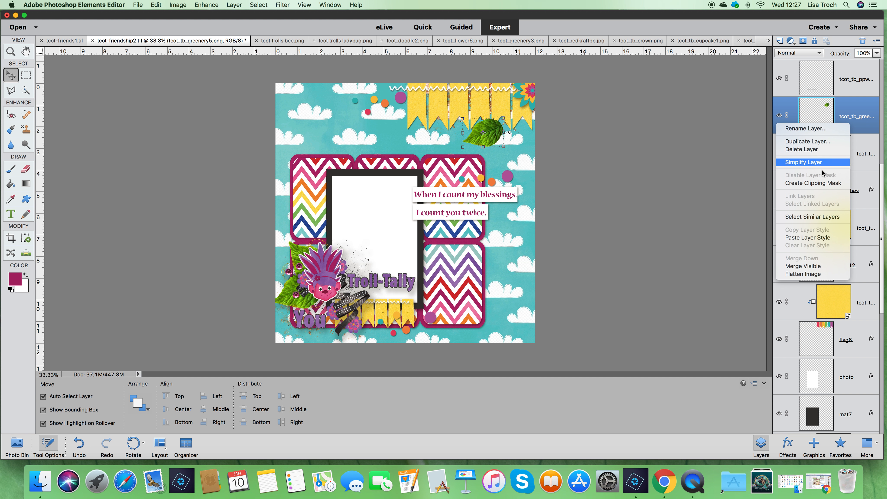
click(817, 238)
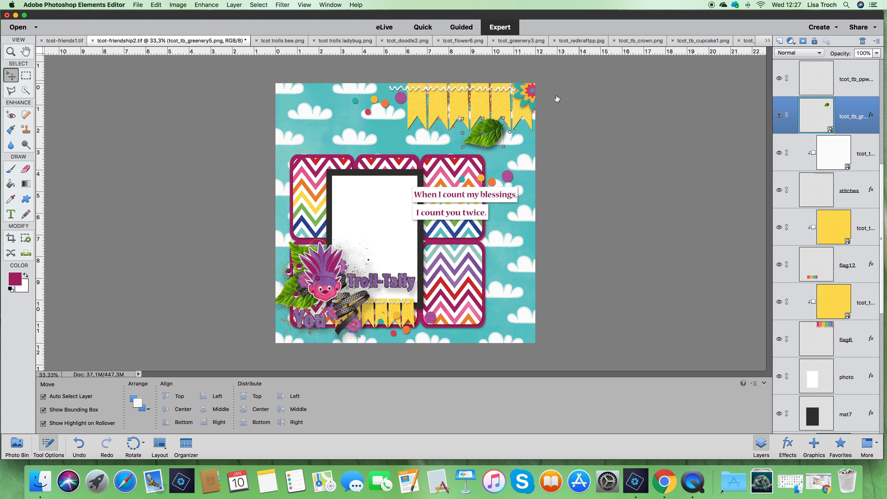
drag(478, 144, 502, 101)
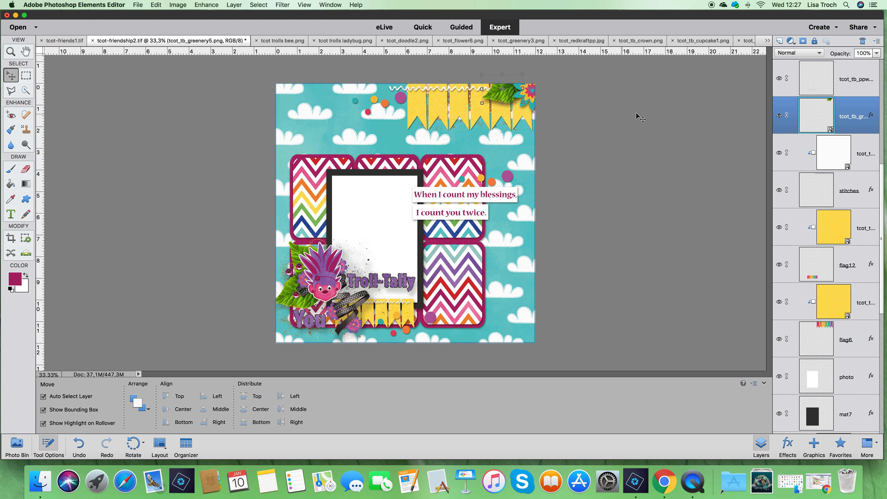
- Duplicate the tcot_tb_greenery5.png leaf and place the copy under the corner flower, overlapping the first leaf
right_click(848, 126)
click(837, 143)
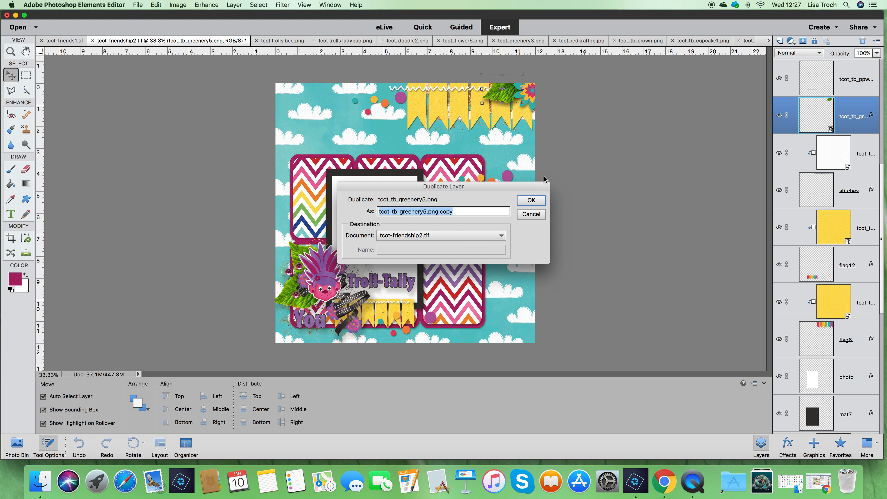
key(Return)
drag(503, 95, 539, 91)
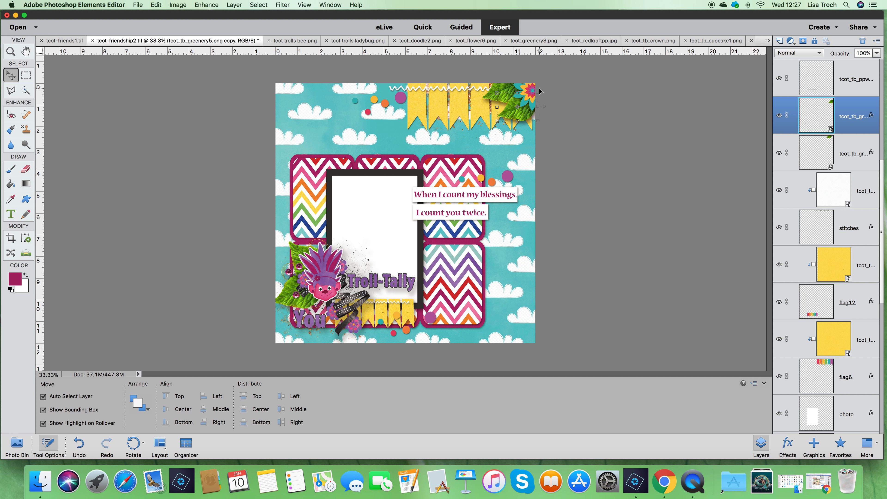
click(539, 91)
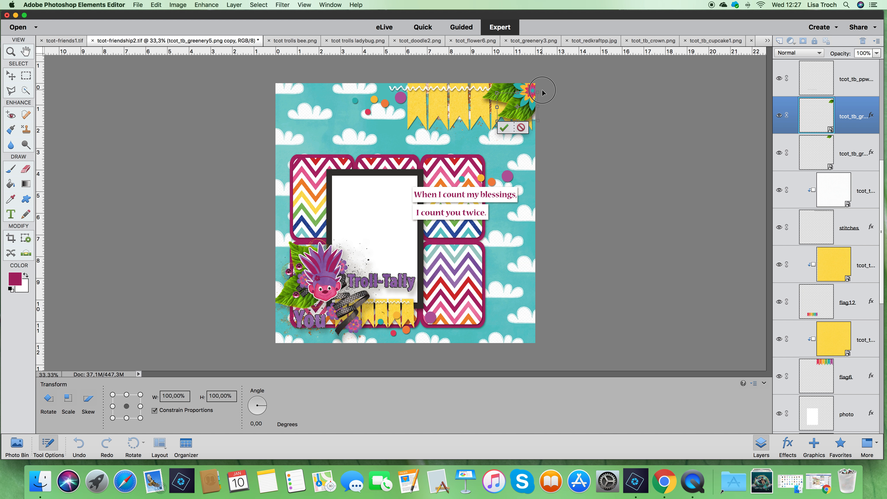
drag(542, 90, 542, 93)
click(503, 129)
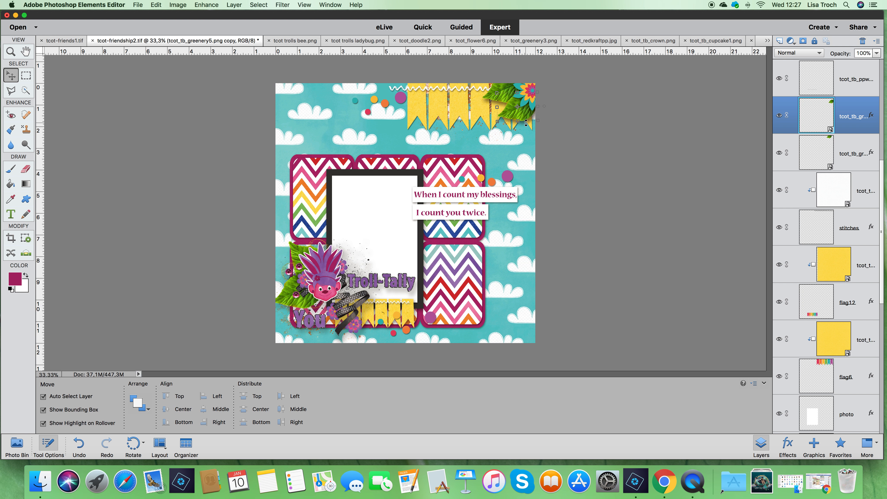
click(529, 164)
- Copy the layer style of the flower2 corner flower, then delete that layer
click(527, 97)
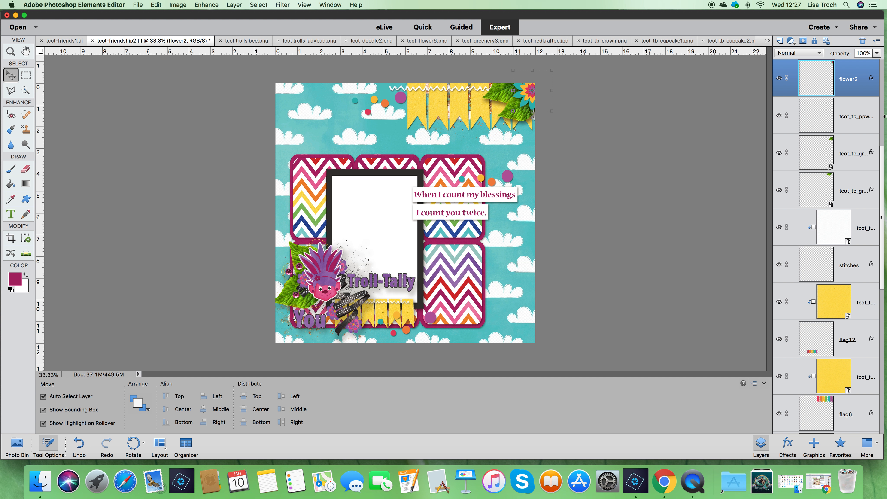
right_click(850, 89)
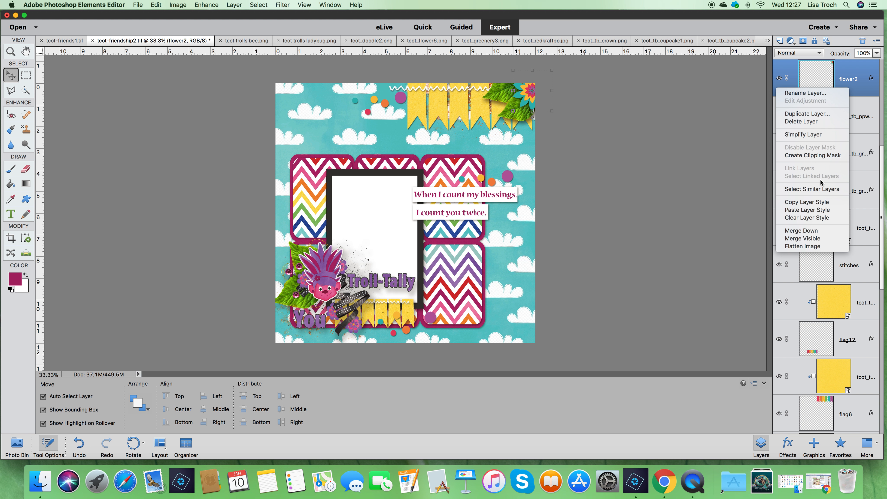
click(819, 204)
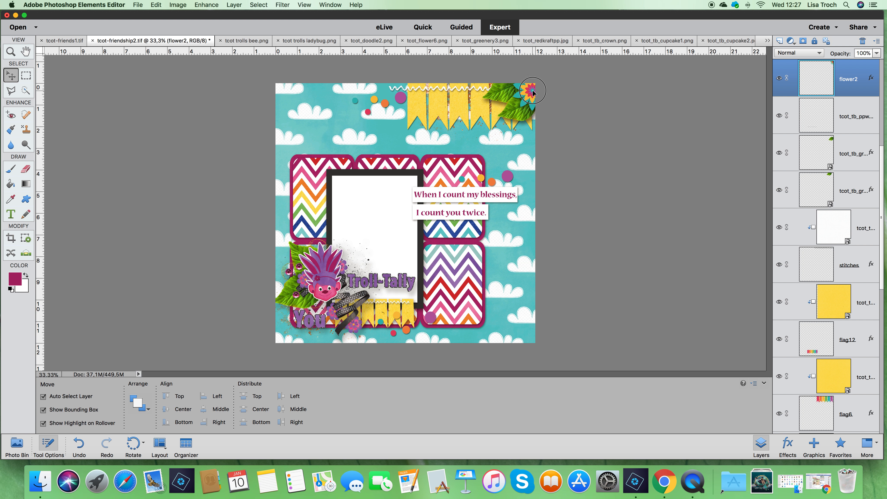
right_click(850, 92)
click(824, 121)
- Add the purple-pink flower tcot_tb_flower9.png from the open files to the page and bring it to the front
click(13, 441)
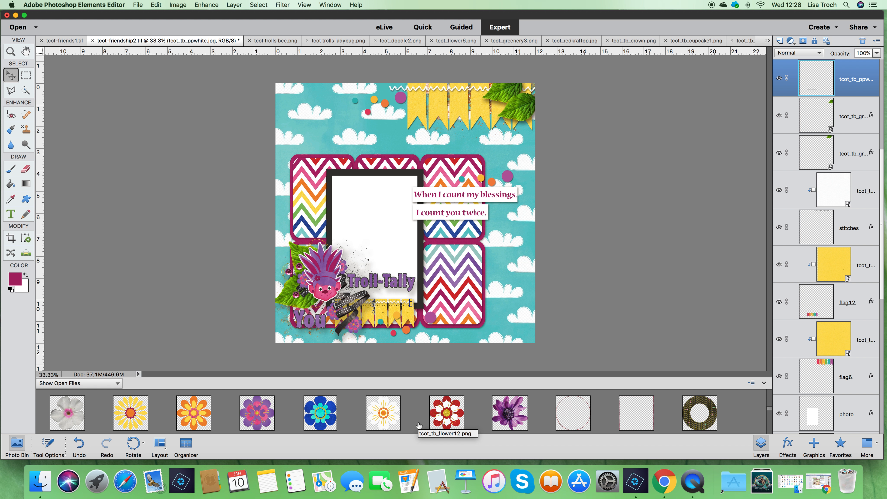
drag(256, 412, 503, 157)
right_click(503, 157)
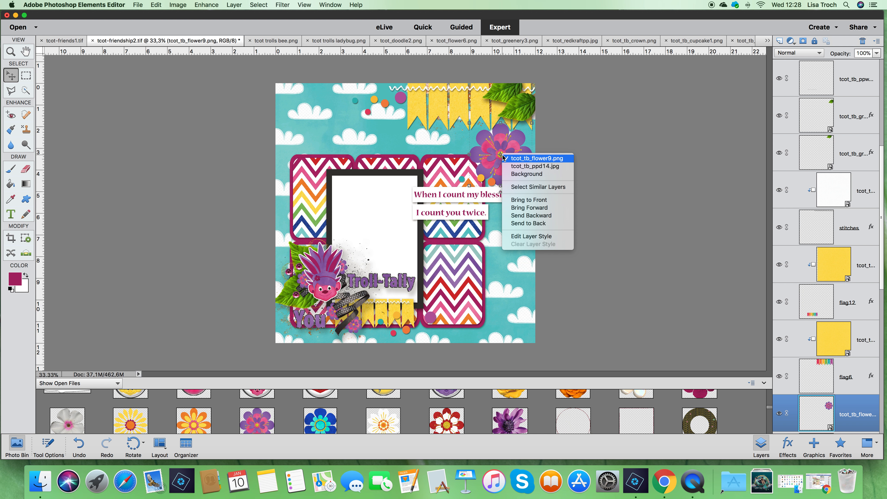
click(516, 201)
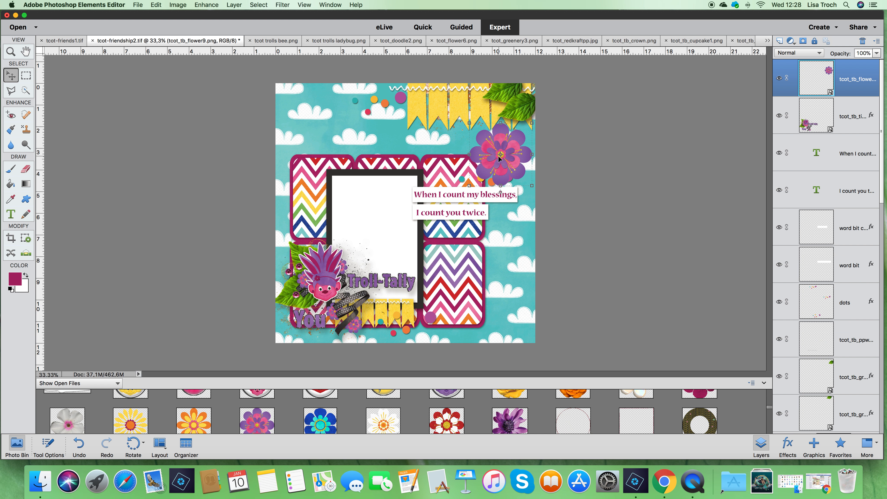
- Scale the tcot_tb_flower9.png flower down, place it over the corner leaves and paste the copied flower style onto it
drag(500, 158, 477, 162)
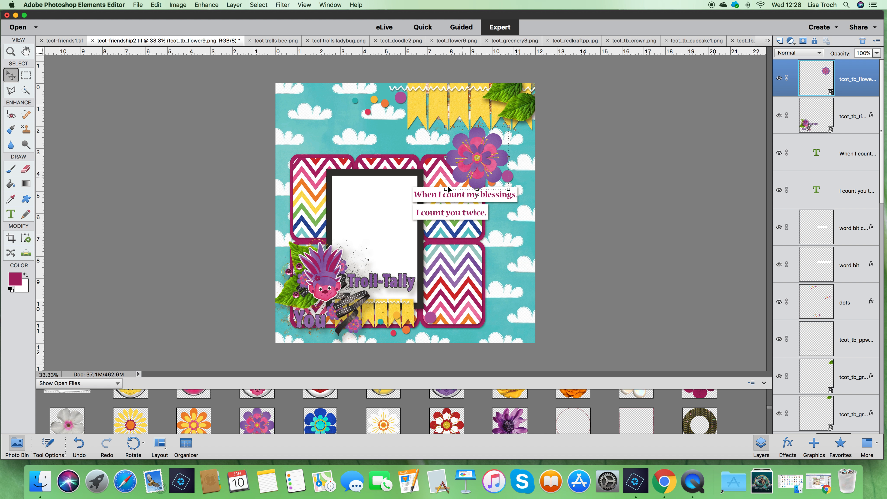
drag(446, 188, 522, 92)
click(476, 177)
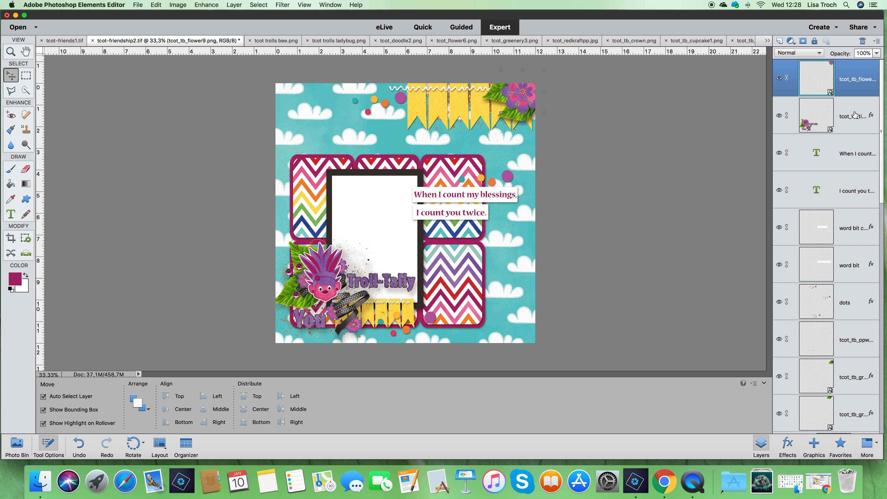
right_click(852, 87)
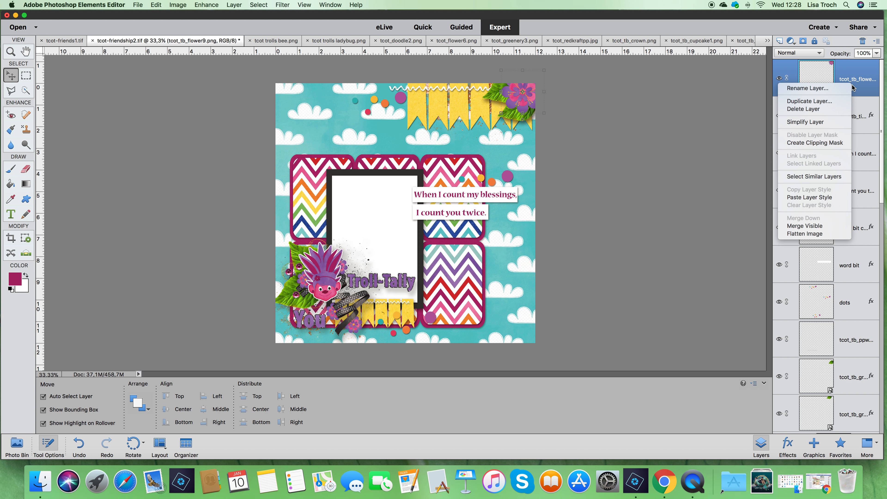
click(823, 197)
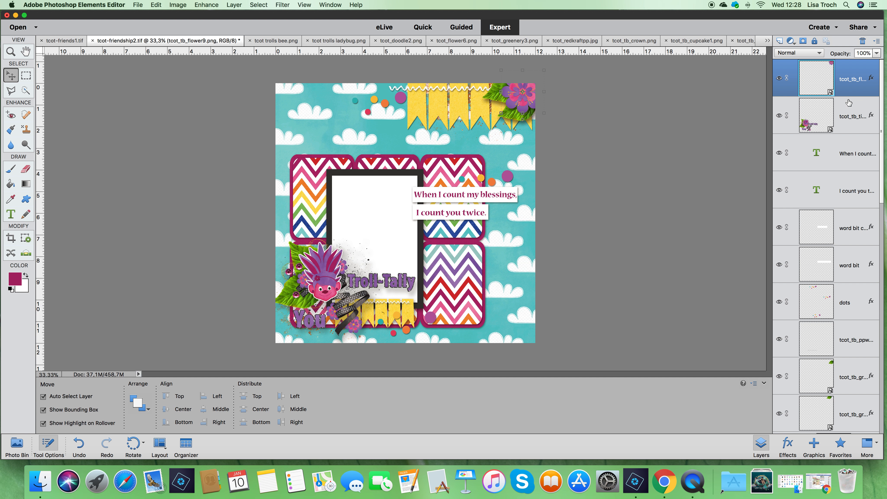
- Set the flower's drop shadow to 111 px size, 56 px distance, 93% opacity and 57° lighting angle, and nudge the flower towards the corner
double_click(872, 79)
drag(718, 214, 765, 240)
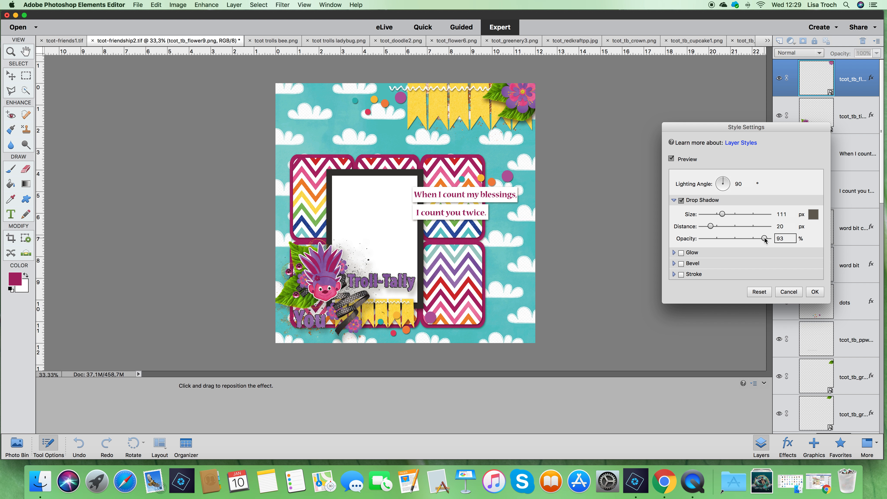
click(764, 238)
click(523, 93)
drag(522, 93, 521, 96)
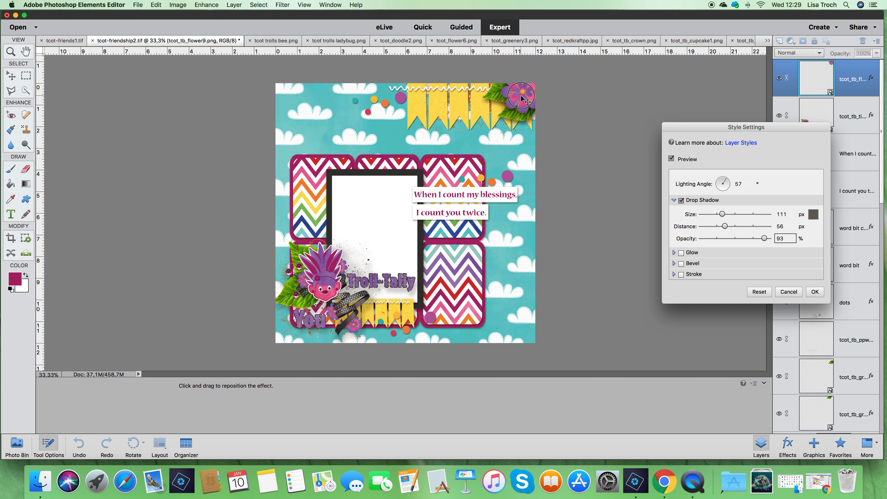
drag(521, 96, 521, 96)
key(Return)
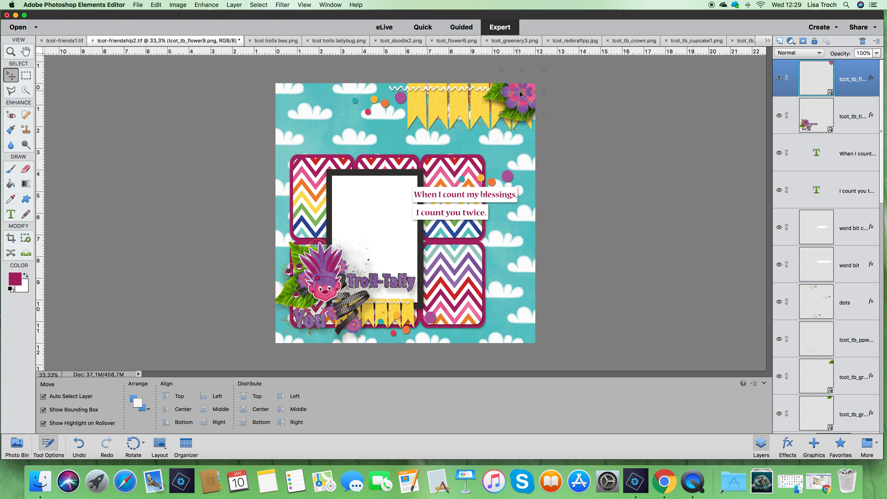
drag(521, 95, 524, 92)
- Find DSC05975.JPG among the open files, add it above the photo shape and clip it to that layer
click(379, 207)
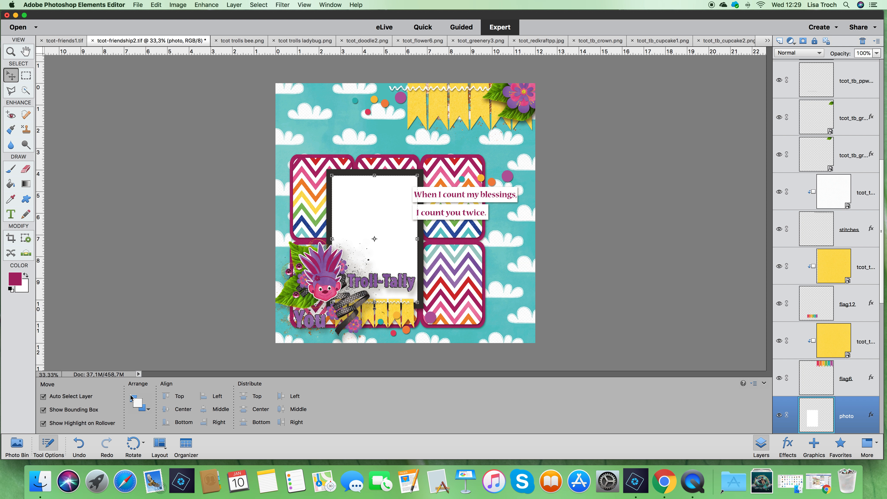
click(17, 444)
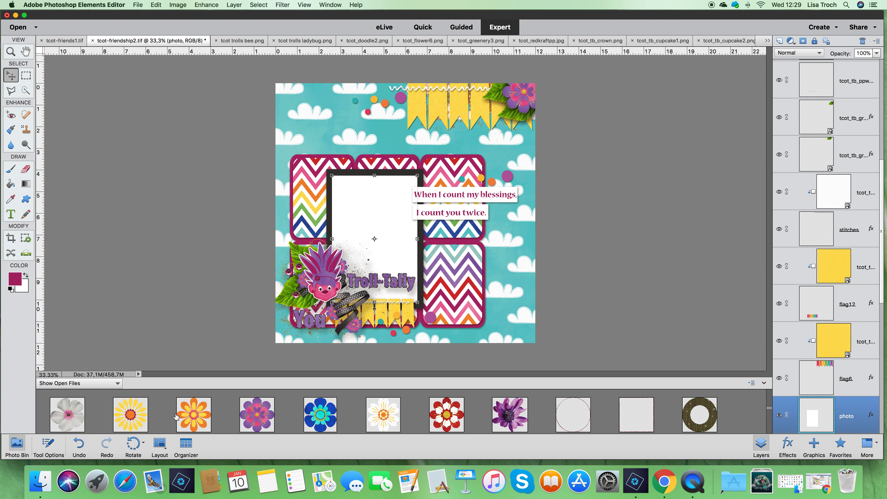
scroll(176, 416, down, 10)
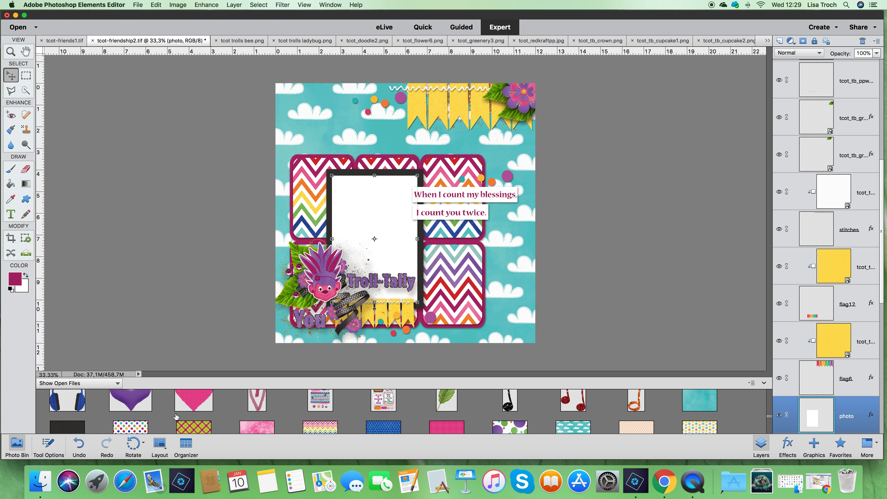
scroll(177, 417, down, 2)
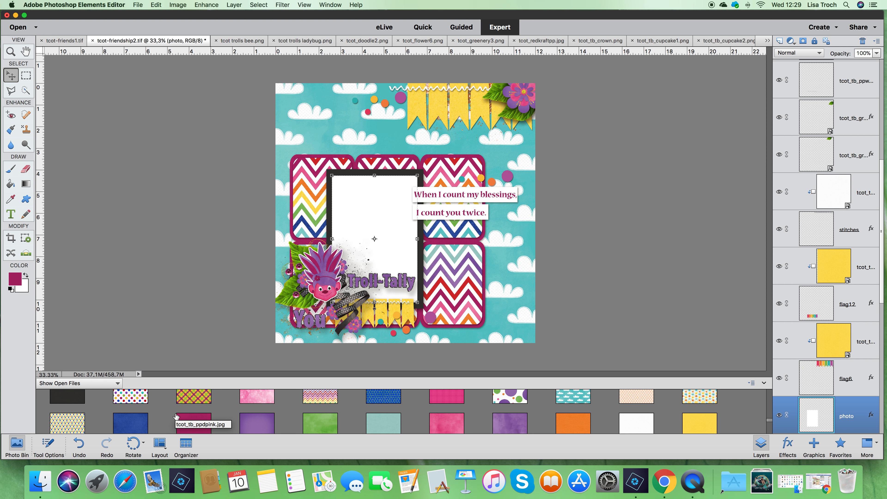
scroll(176, 417, down, 6)
scroll(175, 415, down, 1)
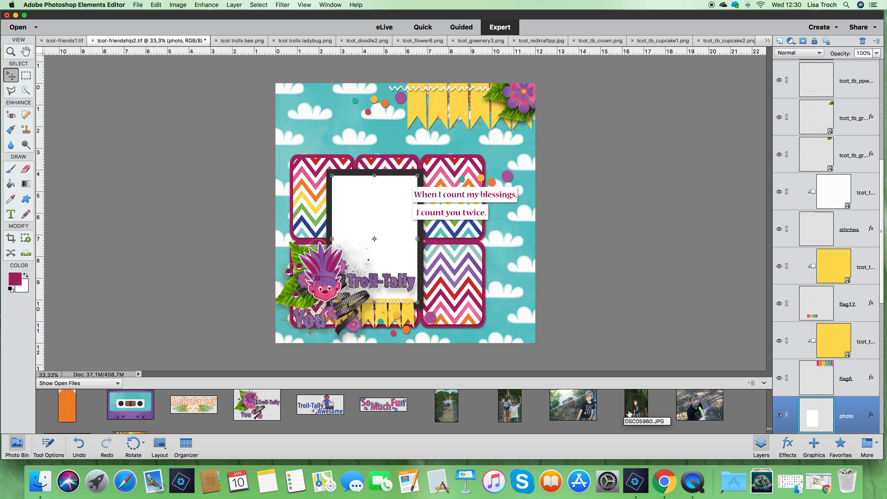
drag(703, 408, 384, 228)
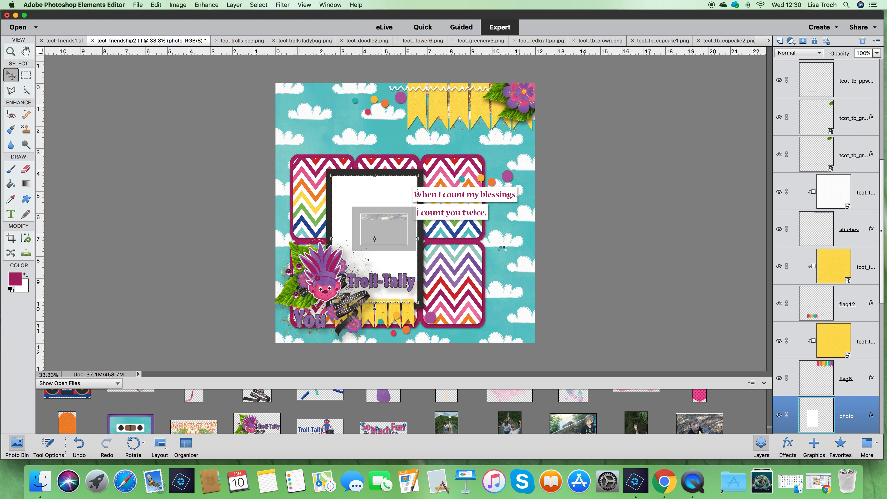
right_click(855, 344)
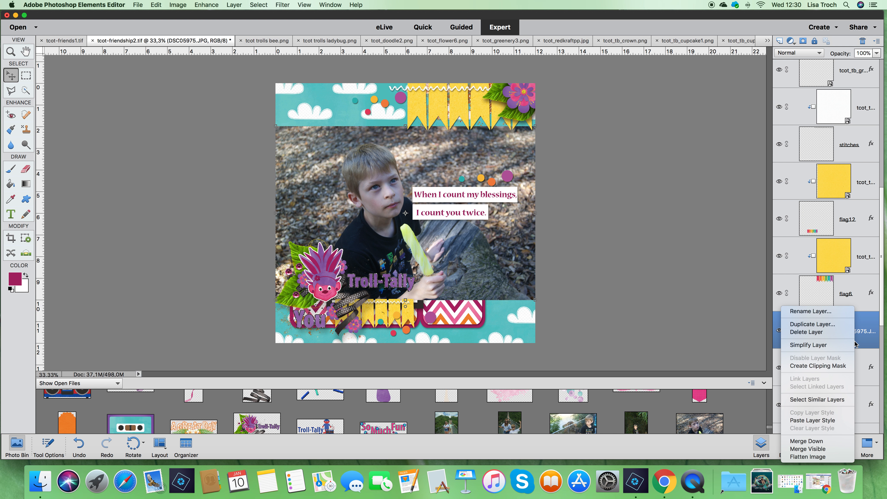
click(841, 366)
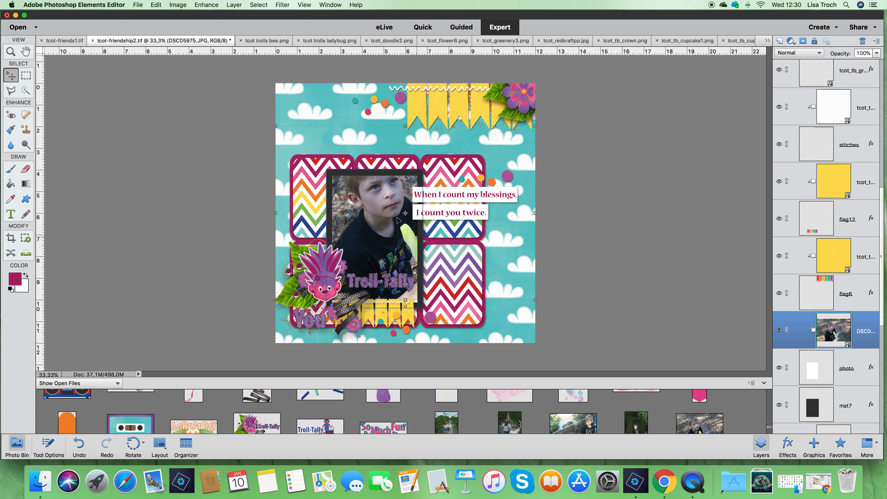
- Scale the DSC05975.JPG photo to 82.74% and position the boy's face and shoulders inside the black frame
drag(384, 215, 380, 241)
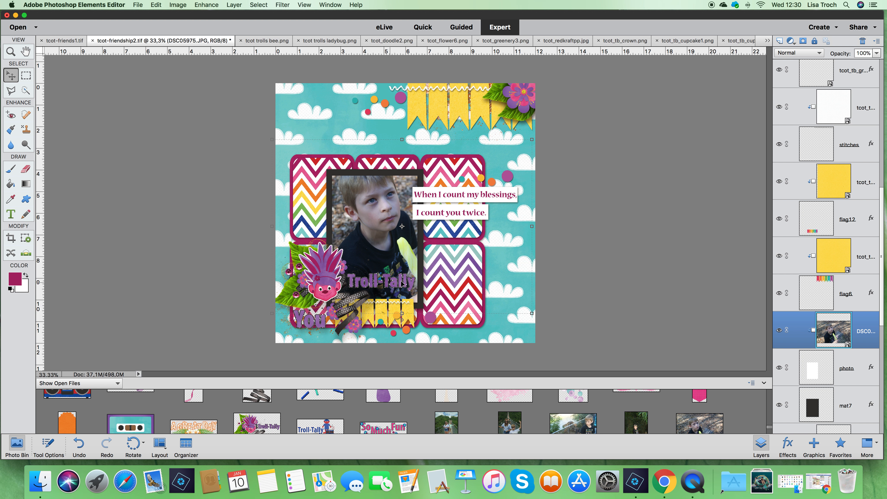
click(384, 215)
drag(531, 139, 487, 169)
drag(358, 221, 373, 218)
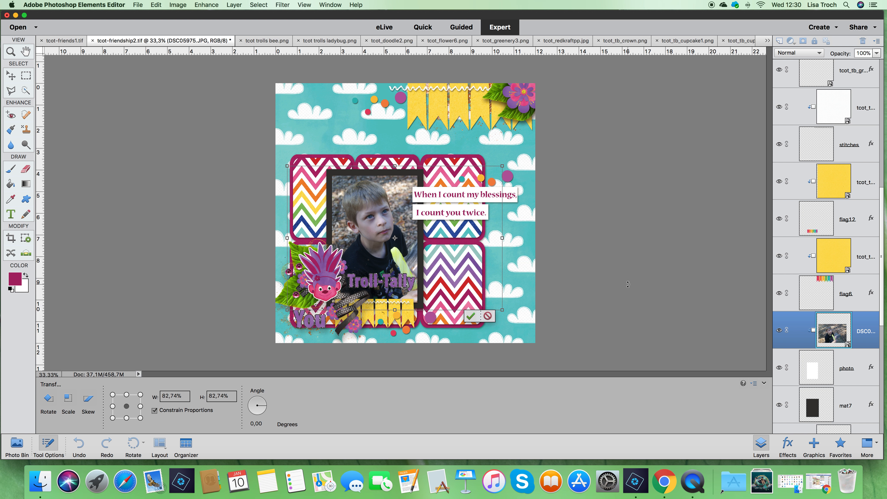
click(471, 316)
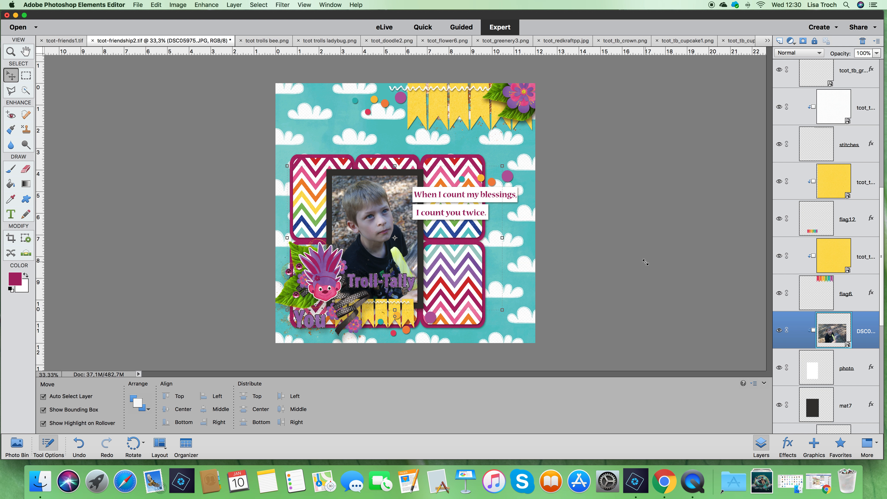
- Hide the DSC05975.JPG layer, add the bridge photo DSC05592.JPG above the photo shape and clip it to that layer
click(17, 444)
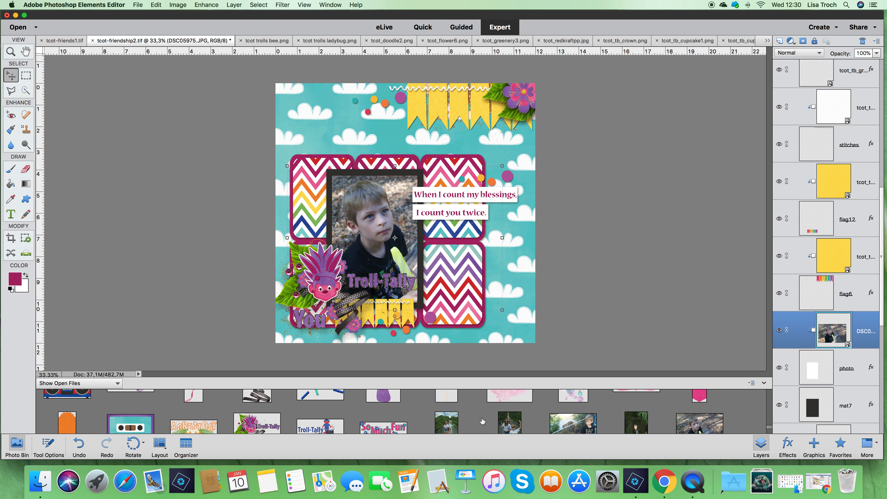
click(778, 332)
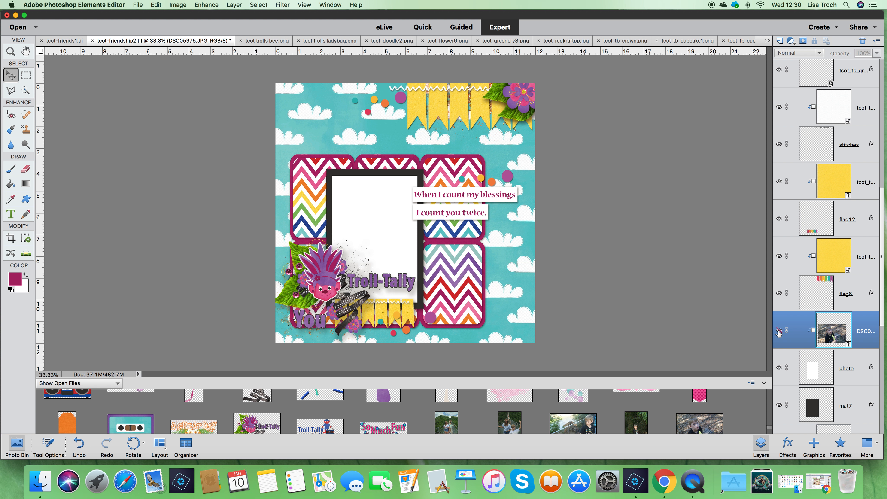
drag(452, 425, 391, 261)
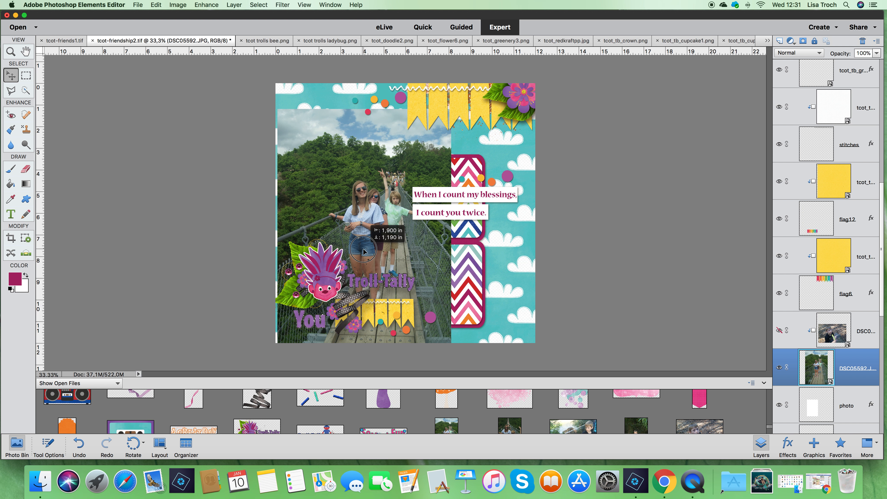
right_click(852, 378)
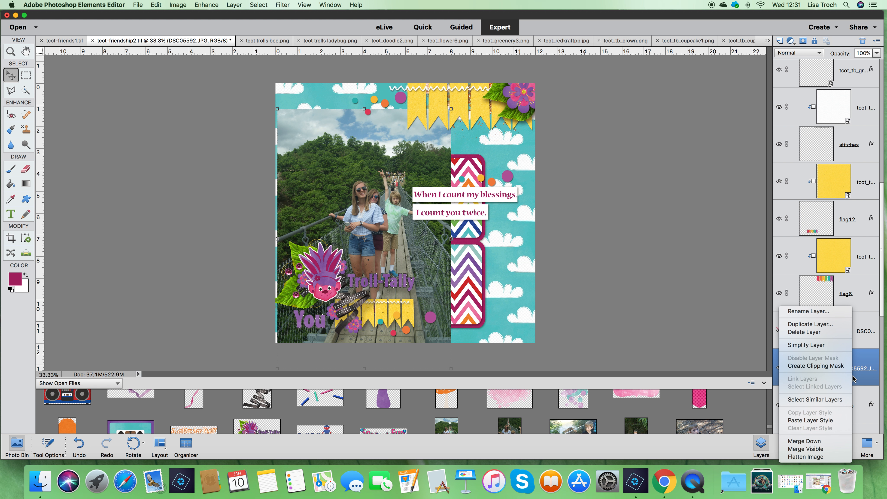
click(838, 365)
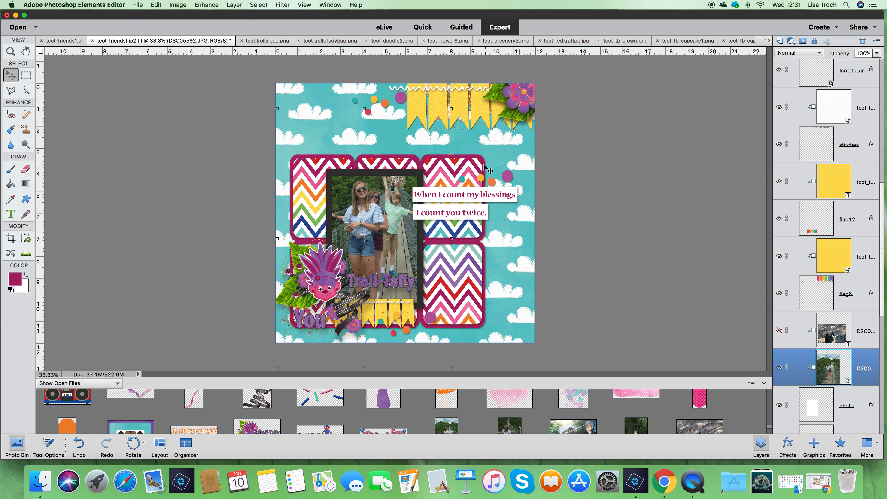
- Scale the DSC05592.JPG bridge photo to 79.30% and position the group of people inside the black frame
click(400, 214)
drag(400, 220, 401, 222)
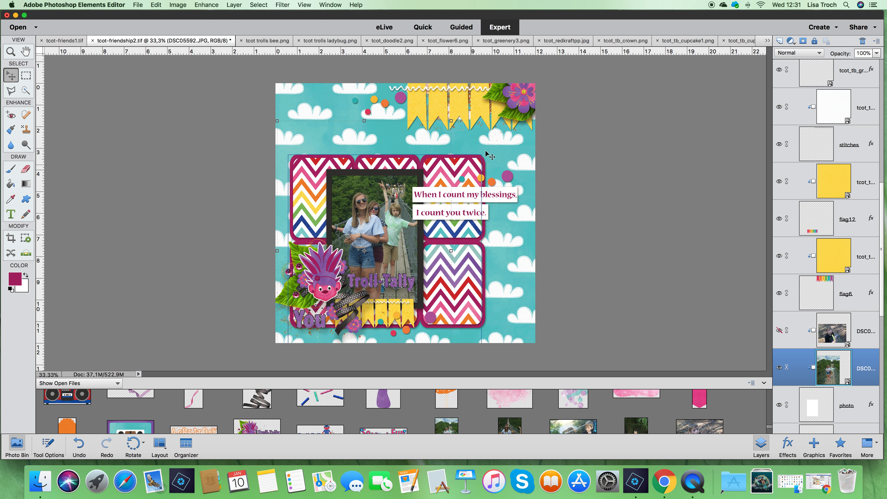
key(super+t)
drag(436, 133, 421, 156)
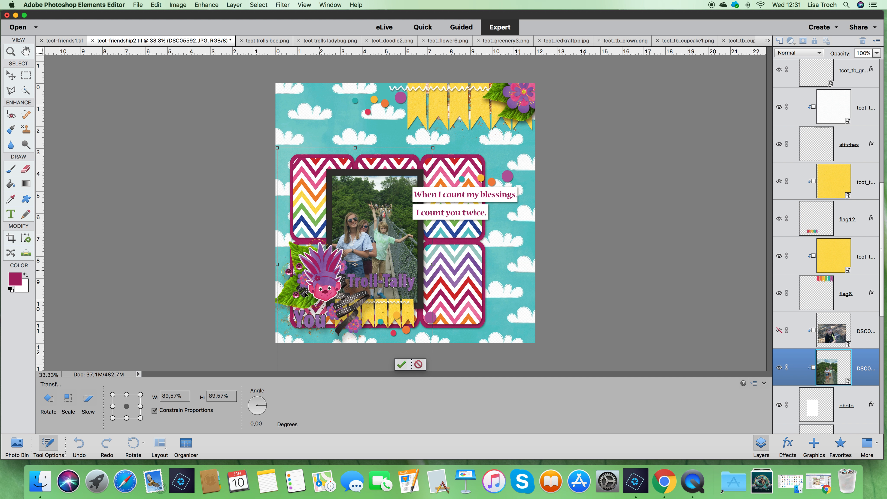
drag(278, 148, 295, 174)
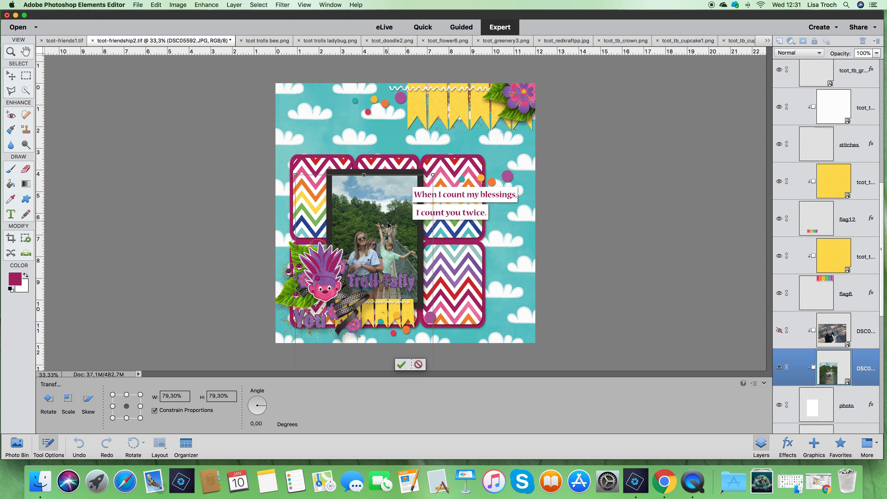
drag(386, 231, 387, 214)
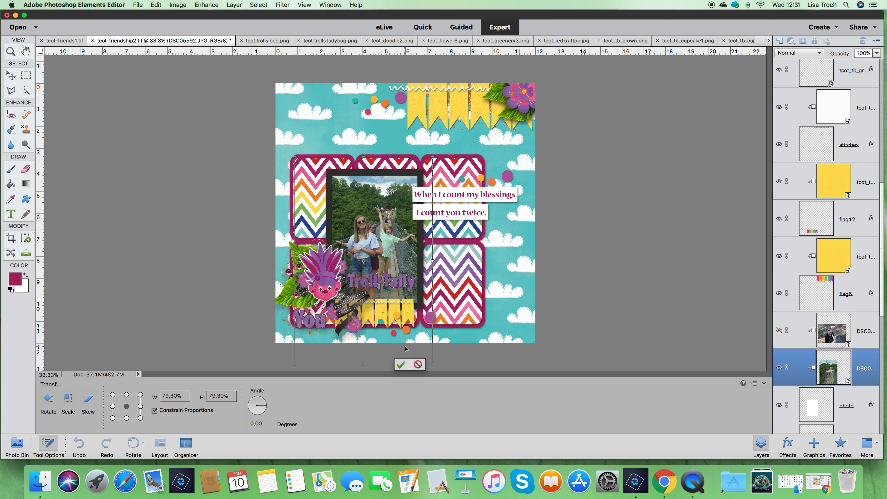
click(400, 364)
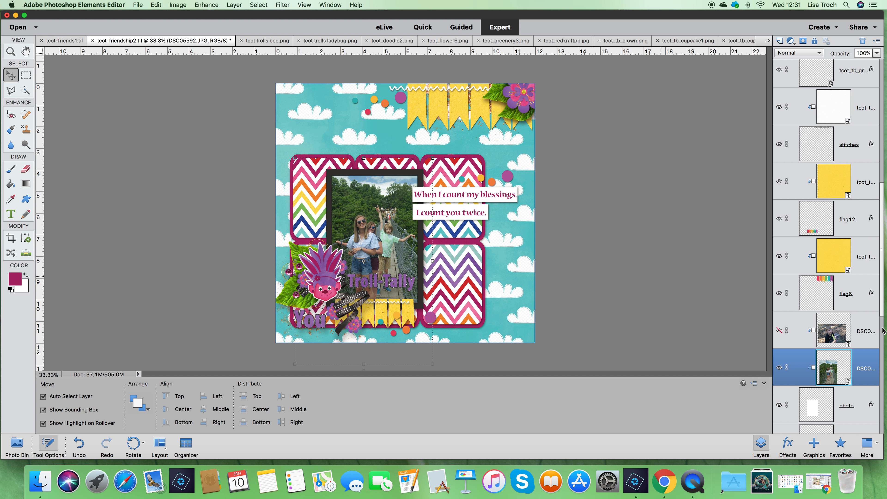
- Hide the DSC05592.JPG bridge photo, show the boy's photo DSC05975.JPG again and delete the bridge photo layer
click(779, 369)
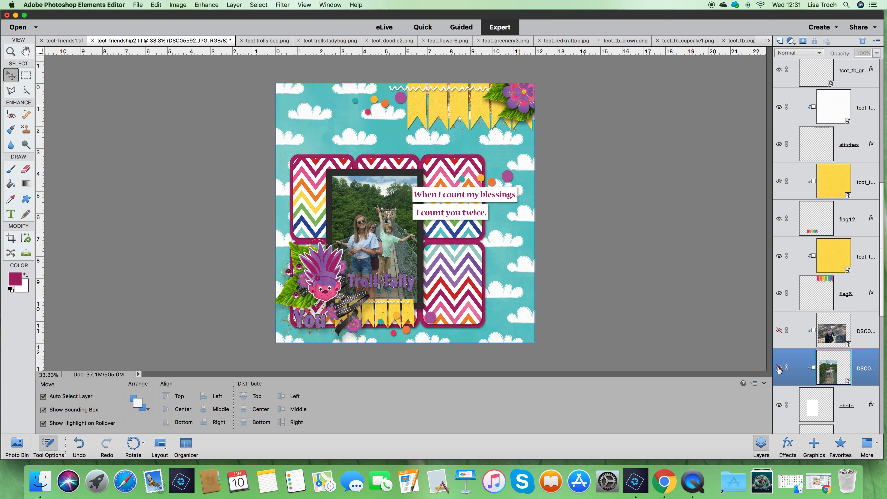
click(779, 330)
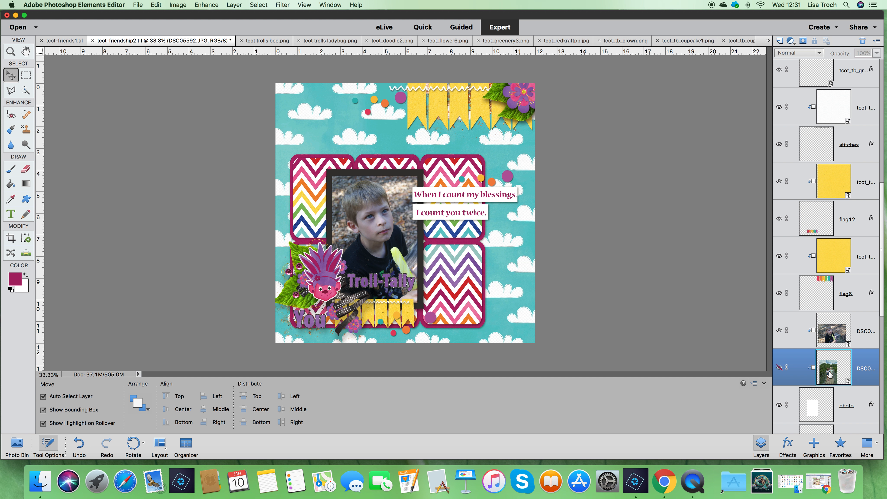
right_click(865, 381)
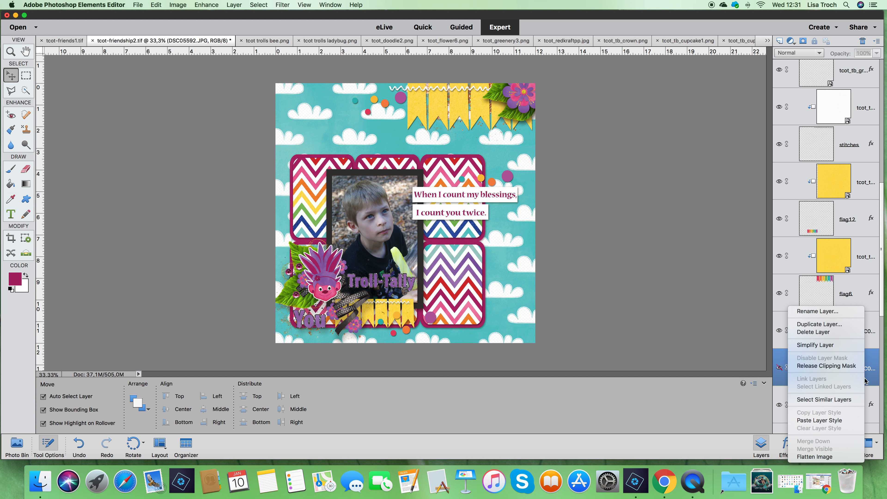
click(836, 331)
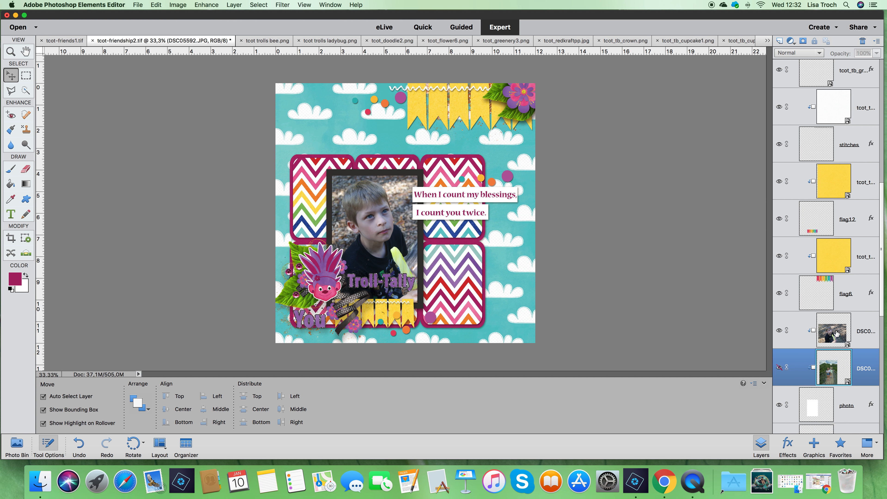
click(588, 216)
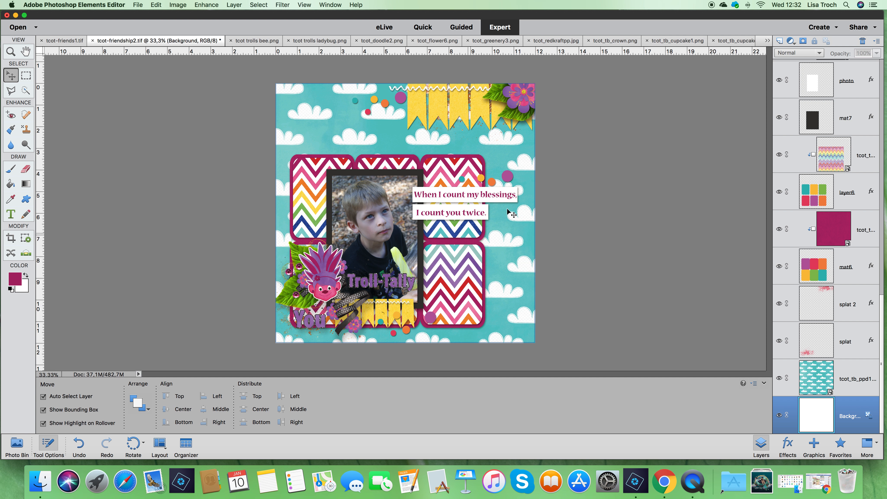
- Delete the dots layer with the coloured circles from the page
click(405, 101)
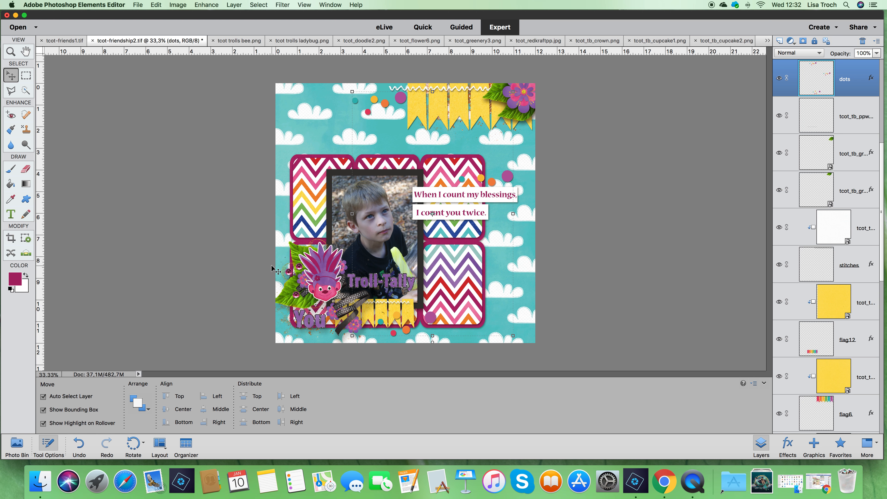
click(18, 444)
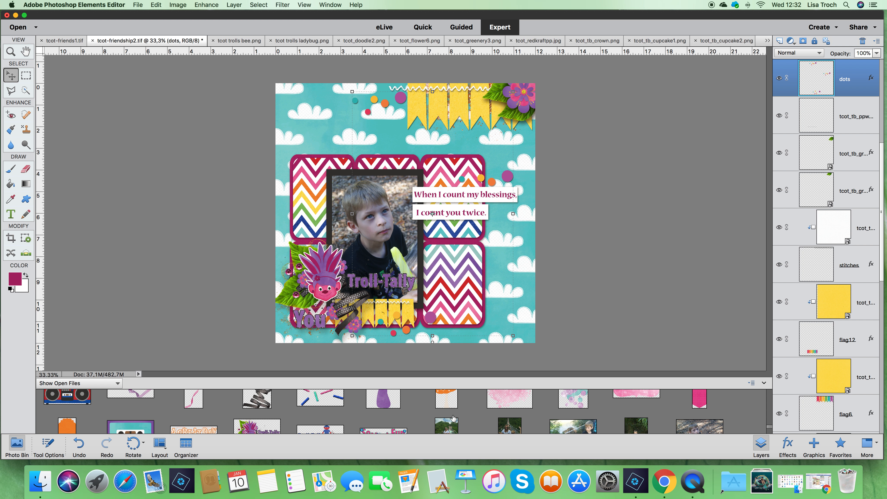
scroll(452, 418, up, 2)
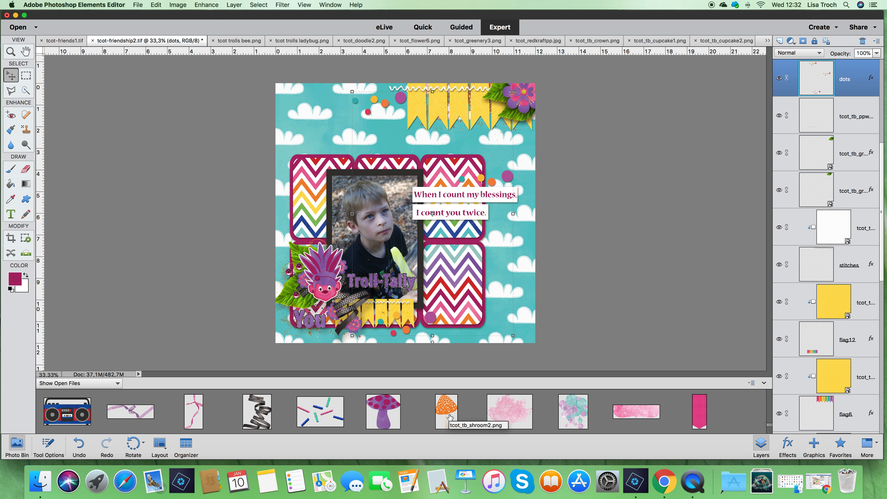
key(Delete)
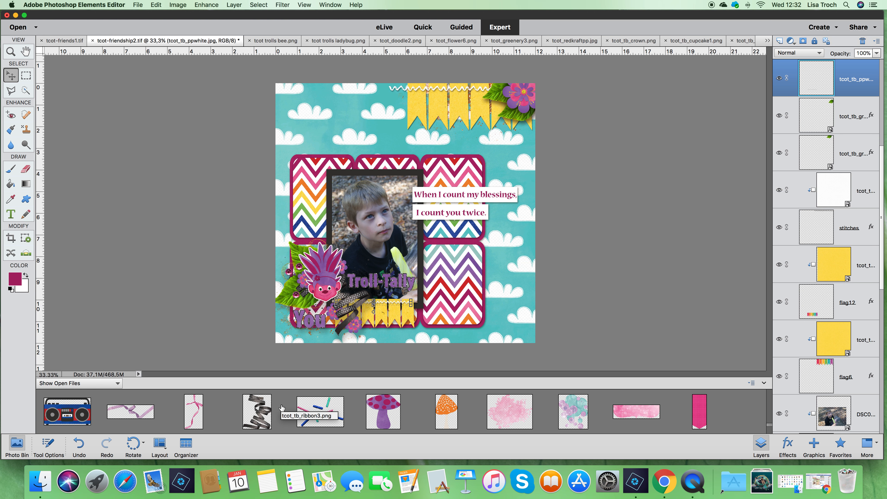
- Add tcot_tb_scatter1.png beneath the mat7 layer, scaled to 76.75% and placed at the end of the lower yellow flags
drag(319, 412, 461, 325)
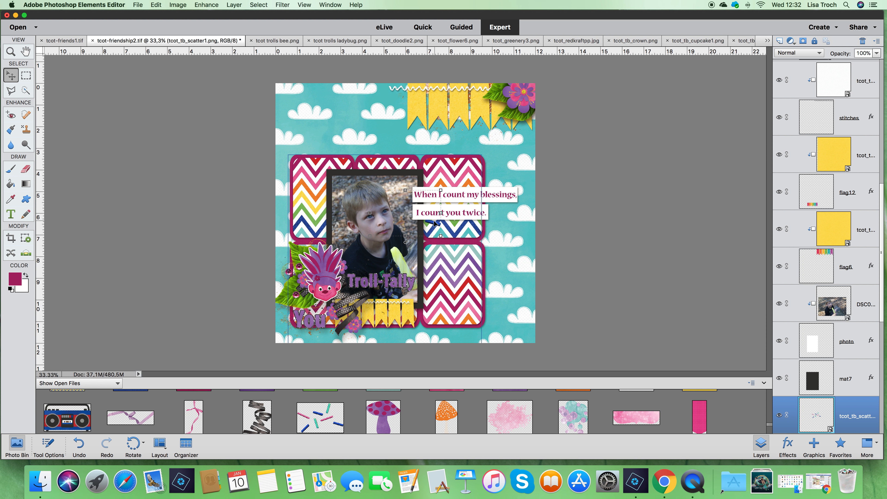
drag(483, 275, 439, 323)
drag(447, 293, 442, 327)
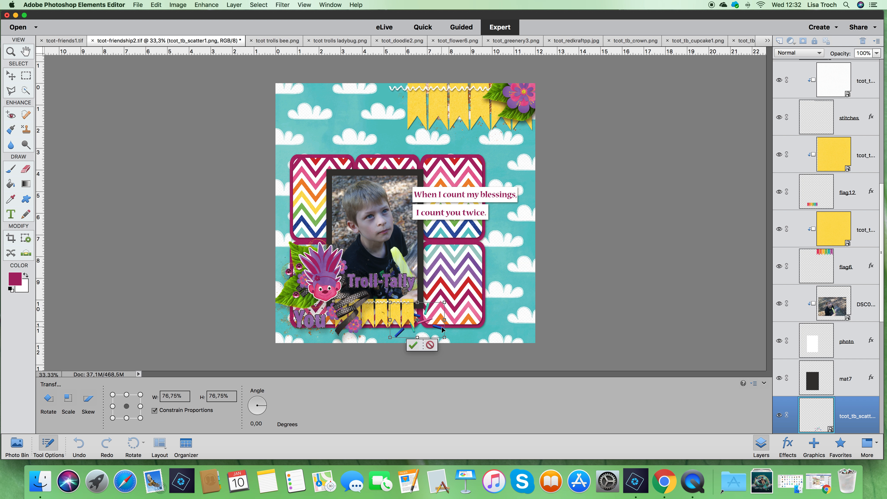
click(412, 345)
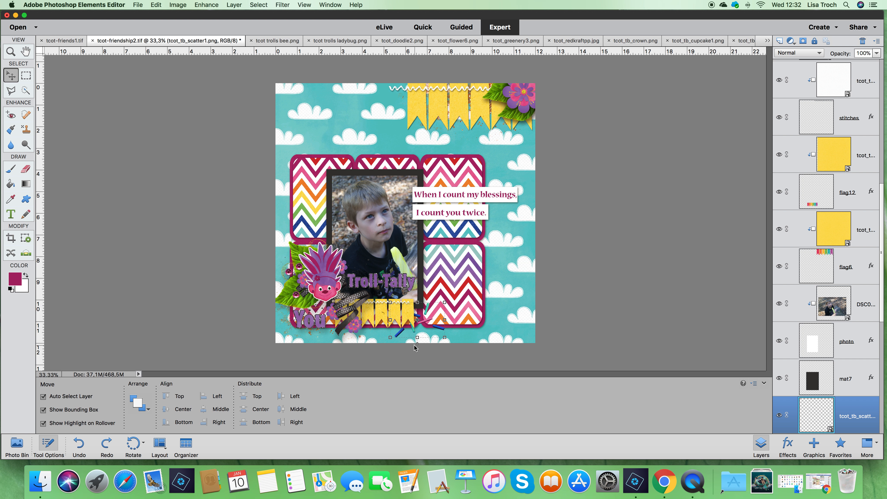
- Apply a drop shadow style from the SD drop shadow set to the scatter element
click(788, 446)
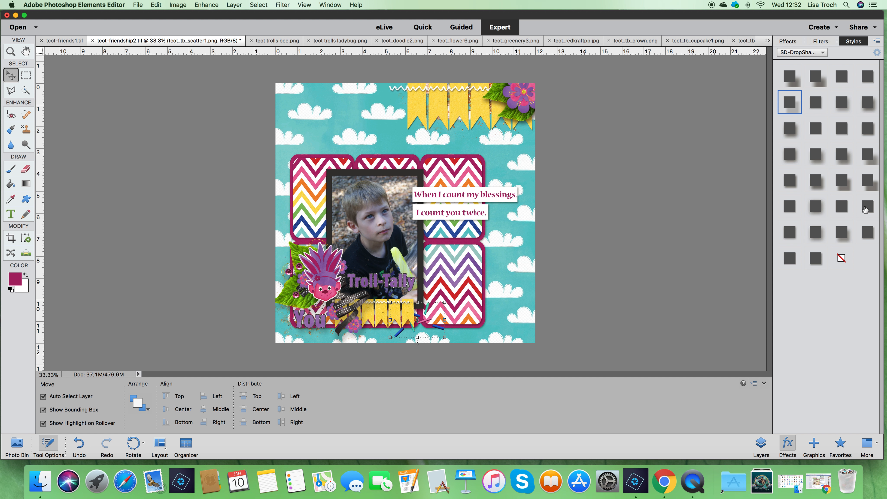
click(789, 234)
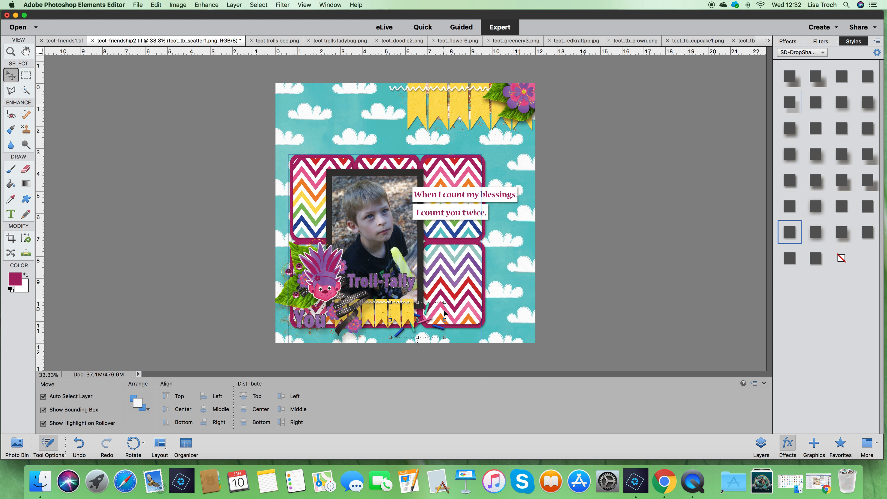
click(761, 445)
- Duplicate the tcot_tb_scatter1.png layer and move the copy up beside the start of the upper yellow flags
scroll(840, 403, down, 3)
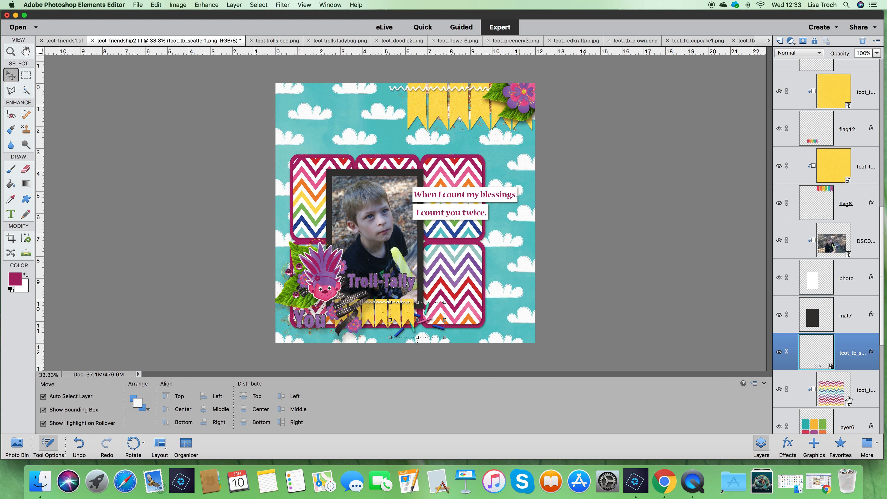
right_click(849, 364)
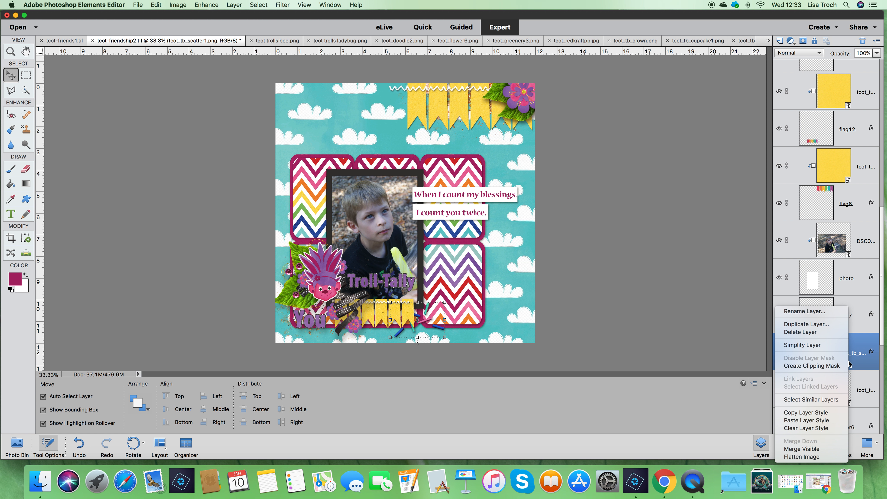
click(811, 325)
click(538, 205)
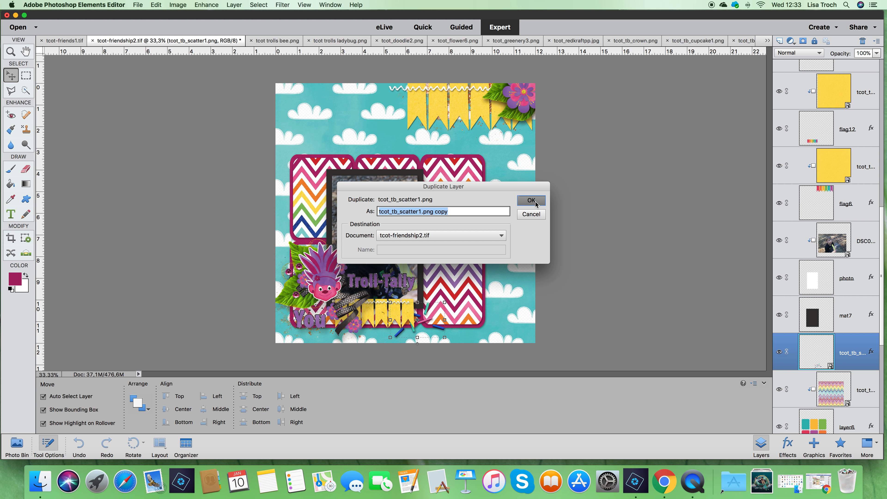
drag(427, 309, 407, 92)
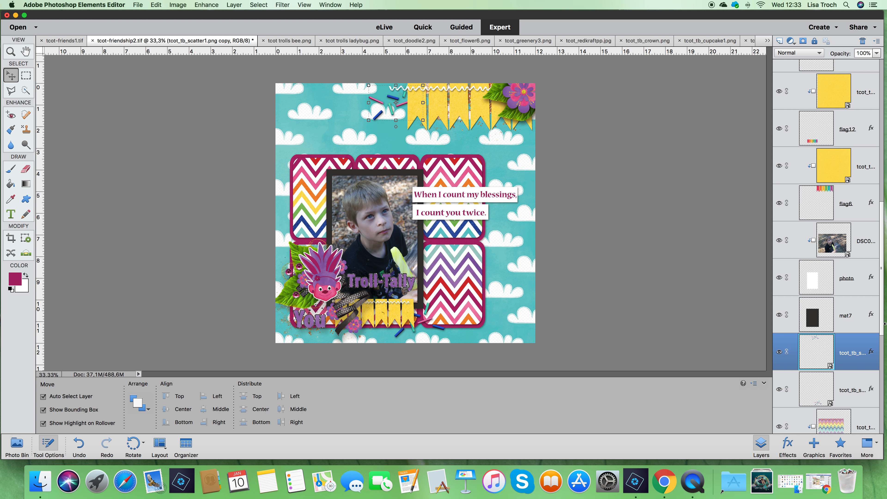
- Reorder the scatter copy to directly below the stitches layer and place it over the upper yellow flags beside the flower
scroll(847, 360, up, 2)
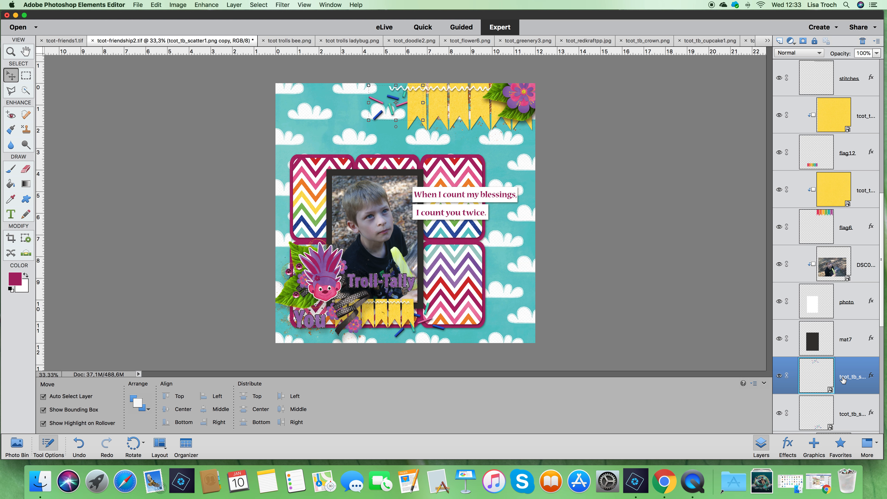
drag(841, 381, 817, 90)
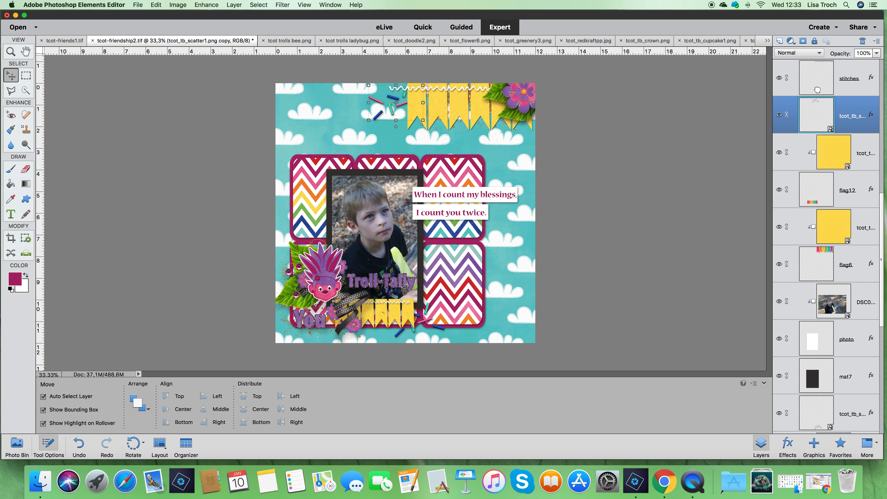
click(396, 100)
drag(396, 100, 495, 95)
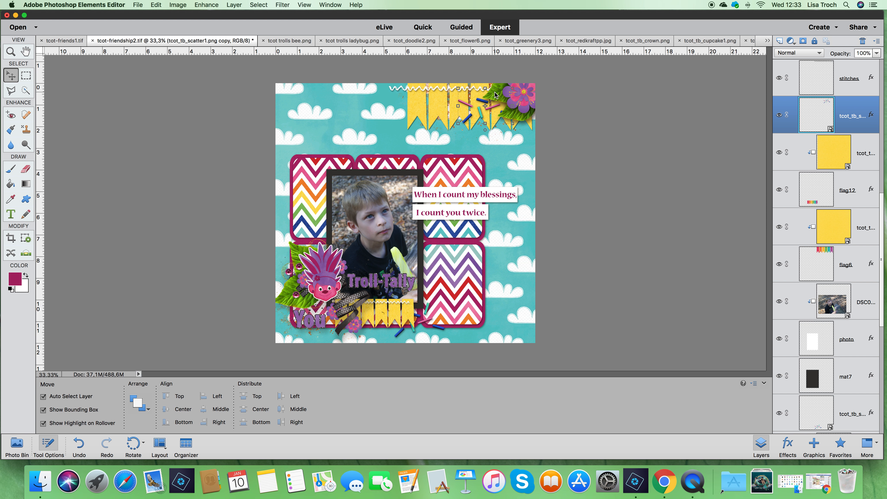
- Duplicate the scatter copy as tcot_tb_scatter1.png copy 2, rotate it to -174.23 degrees and place it just below the corner flower
right_click(855, 126)
click(750, 139)
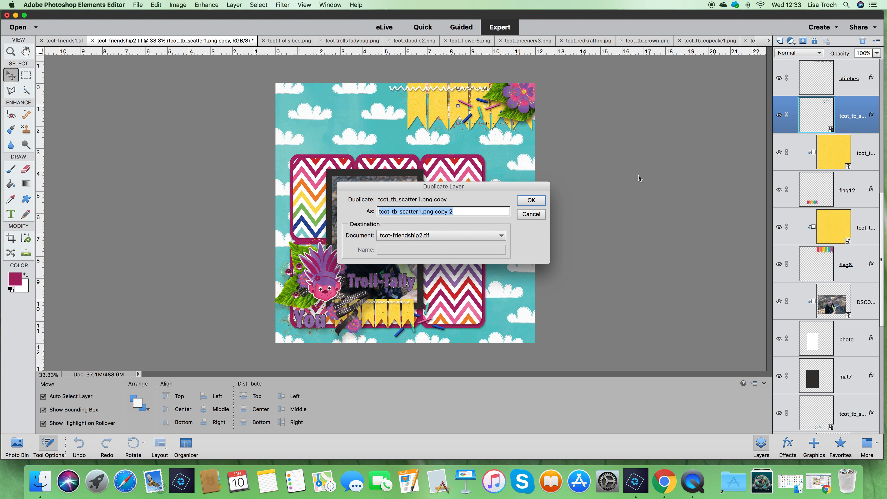
click(543, 202)
drag(490, 137, 531, 132)
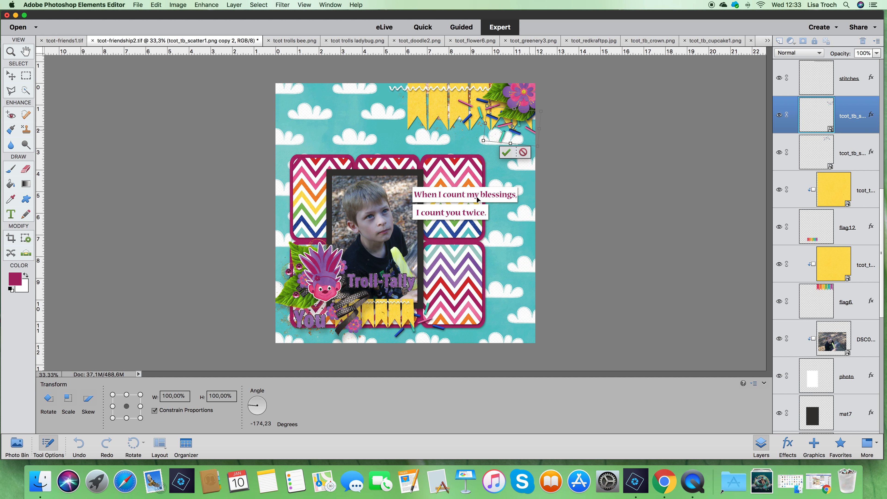
click(505, 153)
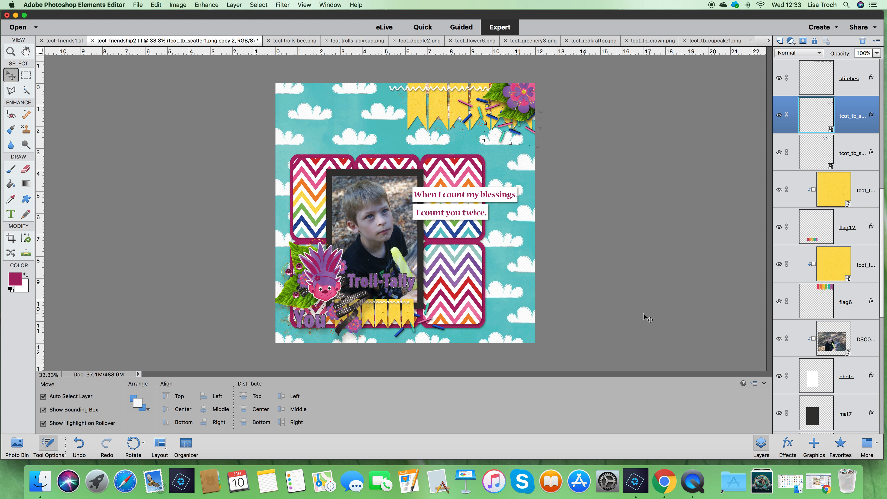
- Open the Save As dialog for the tcot-friendship2.tif page
click(137, 6)
click(146, 78)
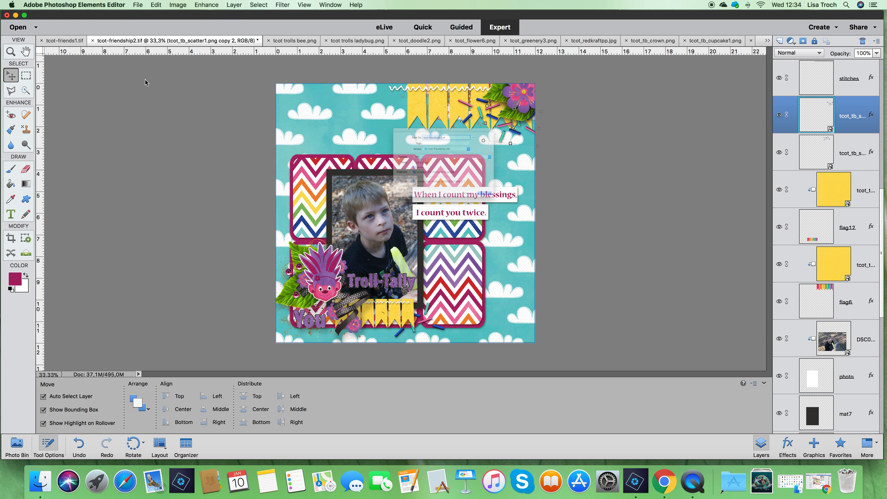